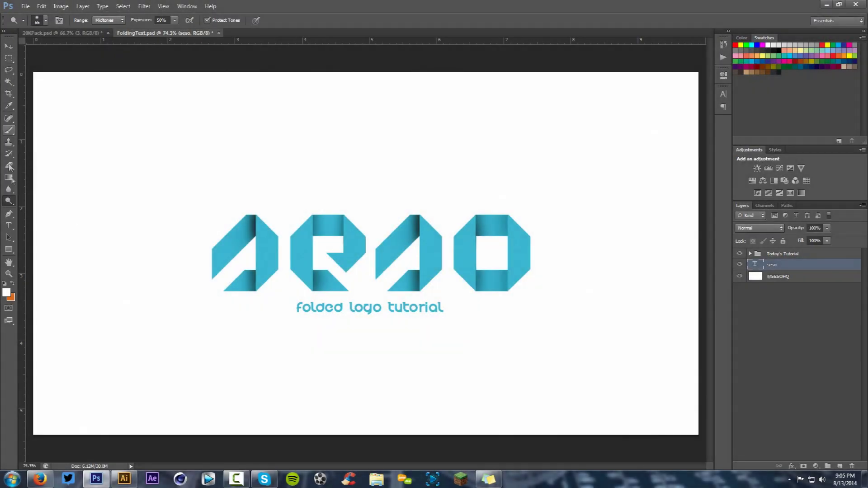
left_click(8, 202)
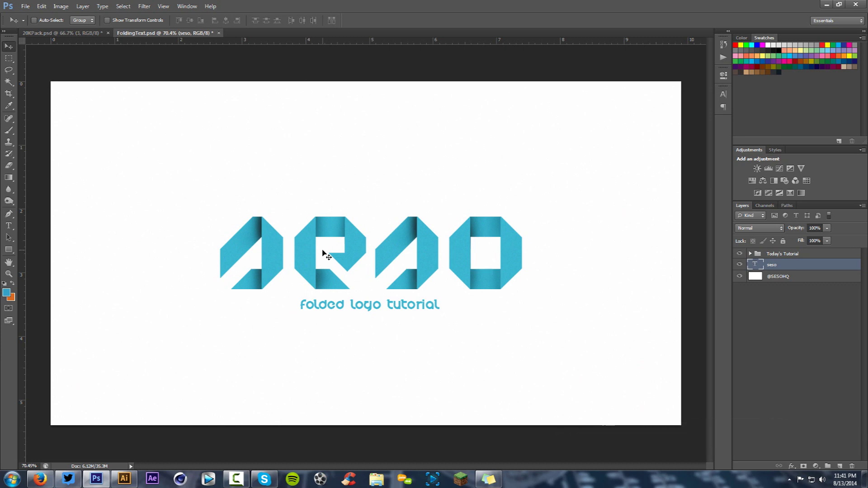
key("o")
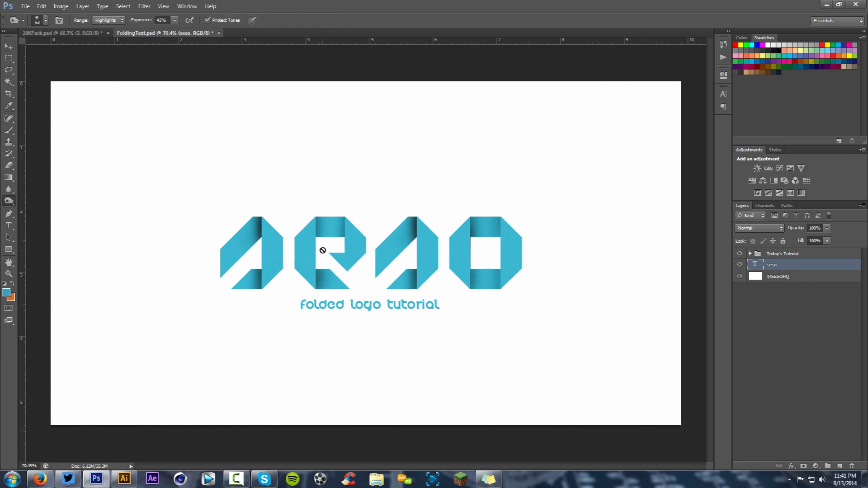
right_click(11, 201)
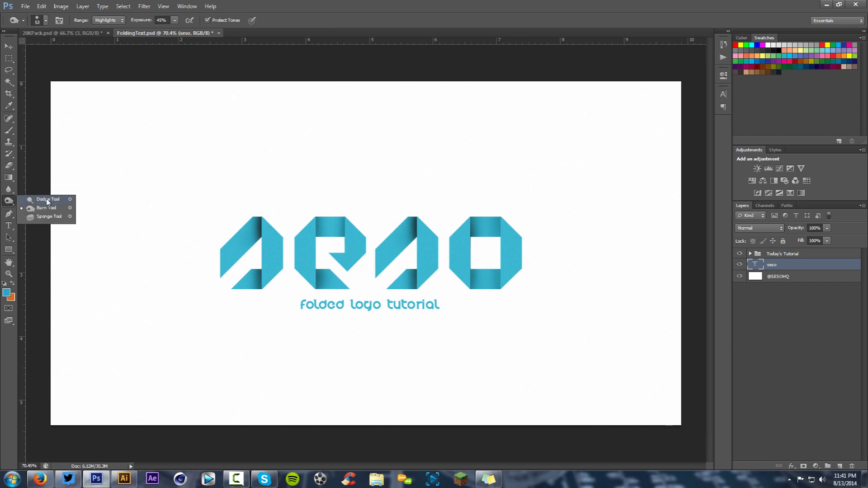
left_click(36, 210)
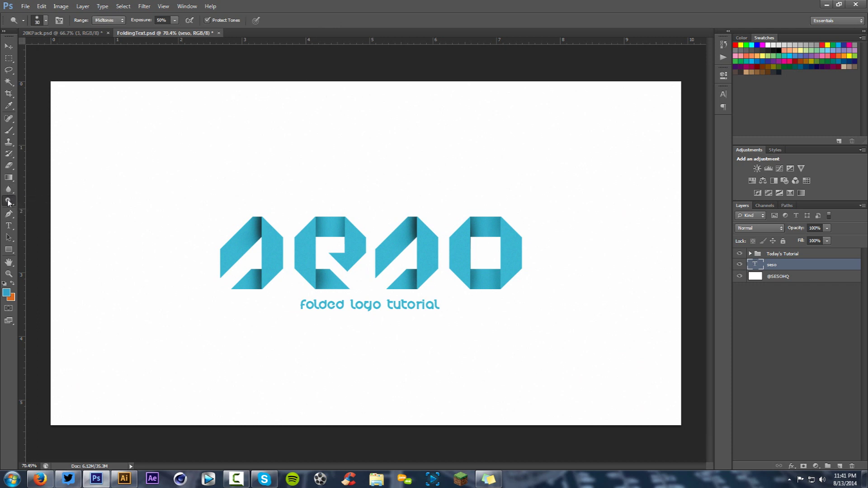
right_click(9, 202)
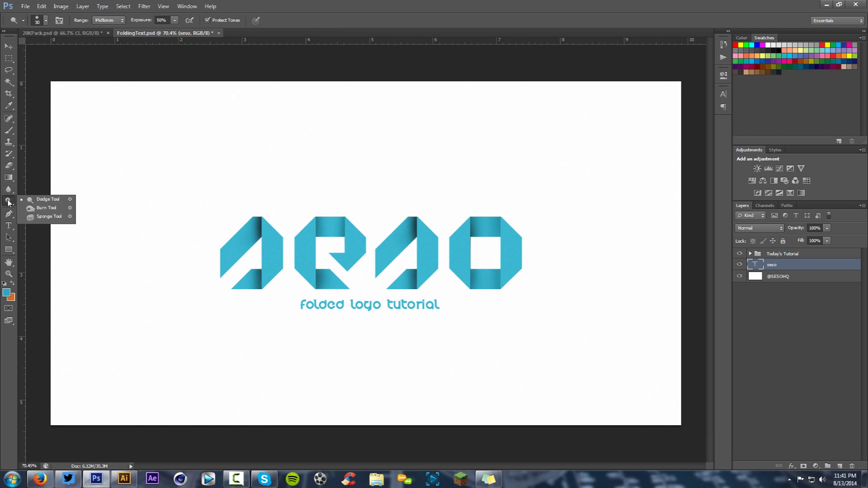
left_click(44, 209)
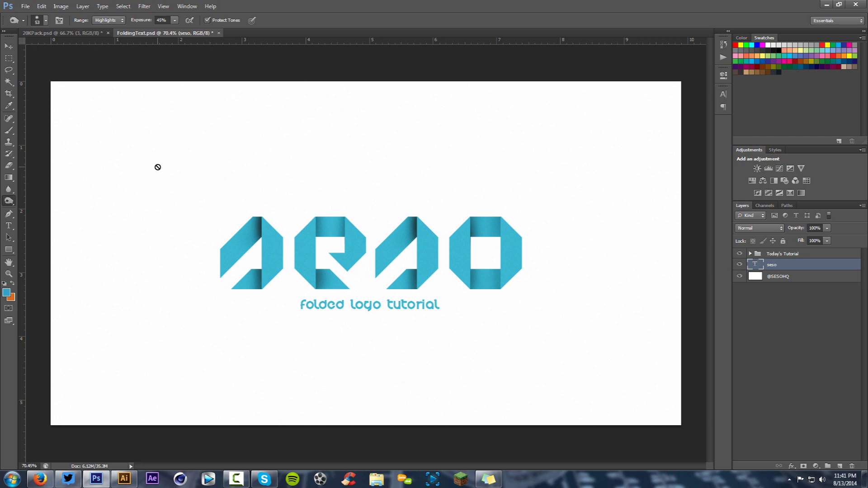
key("v")
Hide the Today's Tutorial layer group so only the plain seso lettering shows on the white background.
scroll(341, 197, "up", 2)
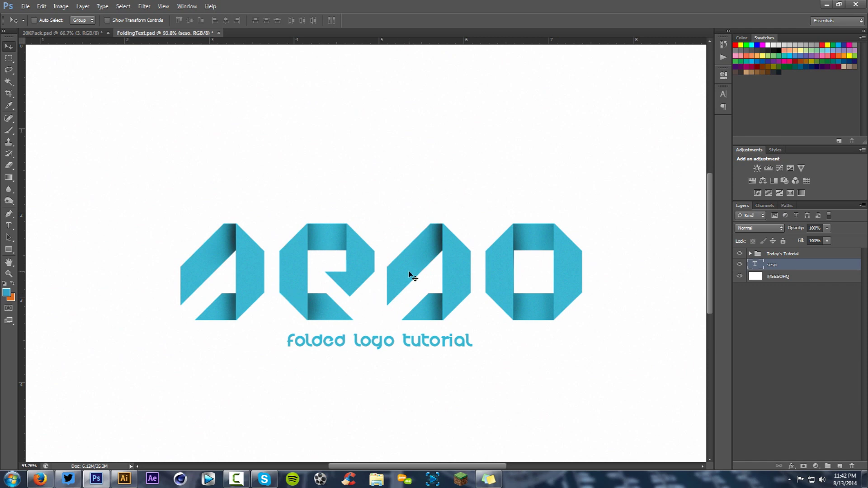
scroll(408, 271, "down", 2)
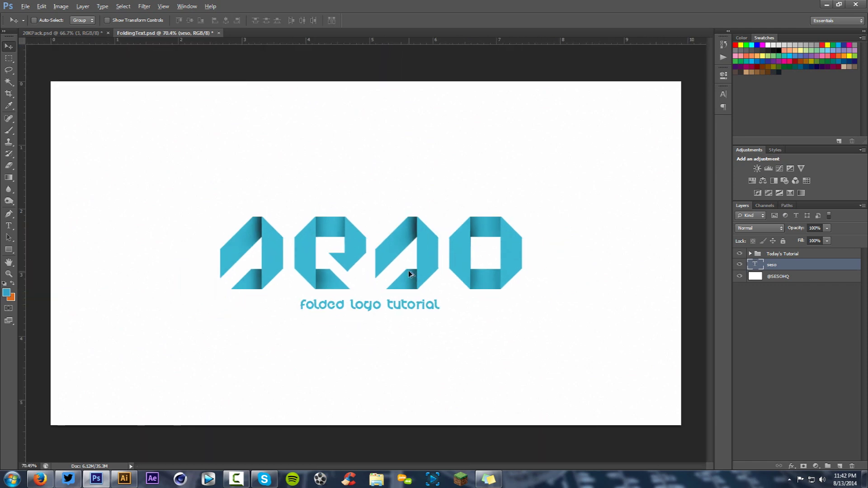
left_click(740, 254)
mouse_move(491, 282)
left_mouse_down()
mouse_move(508, 288)
mouse_move(507, 278)
left_mouse_up()
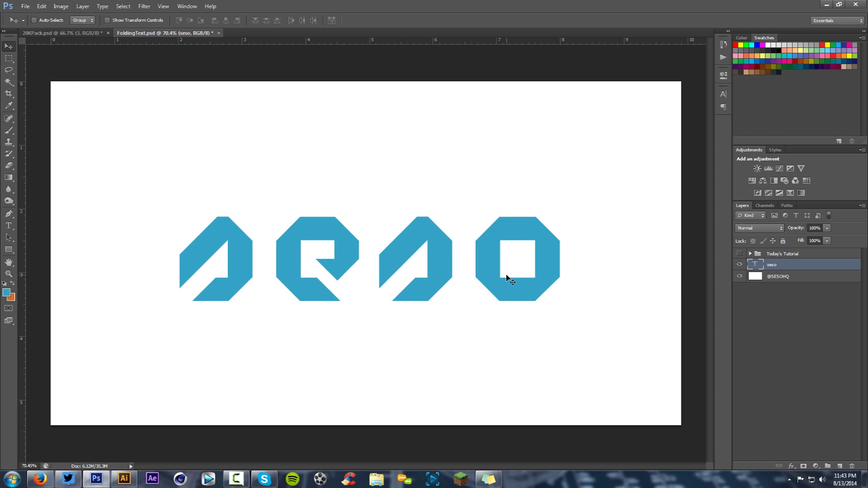
Open the seso text for editing, examine its font setting, and close the text edit.
key("t")
left_click(311, 249)
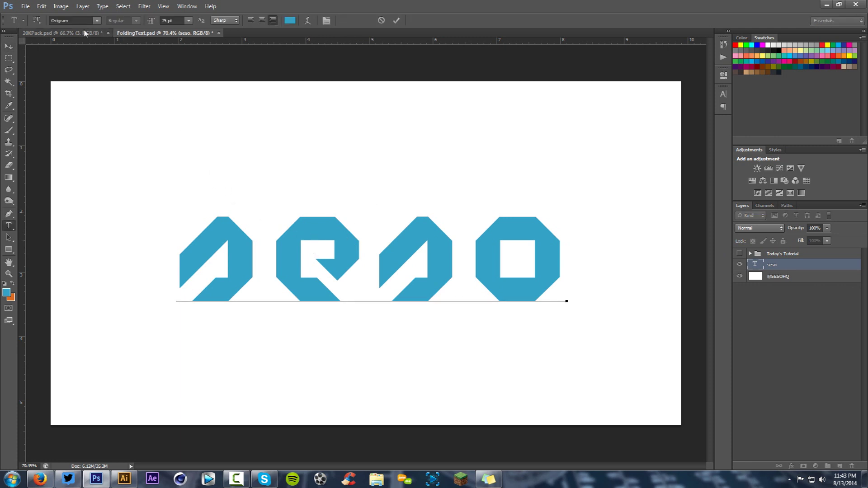
left_click_drag(189, 237, 448, 238)
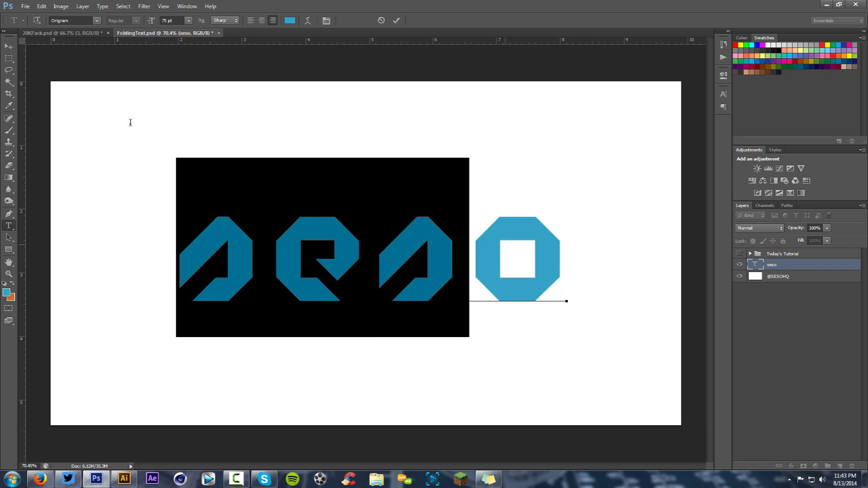
left_click(81, 20)
left_click(239, 149)
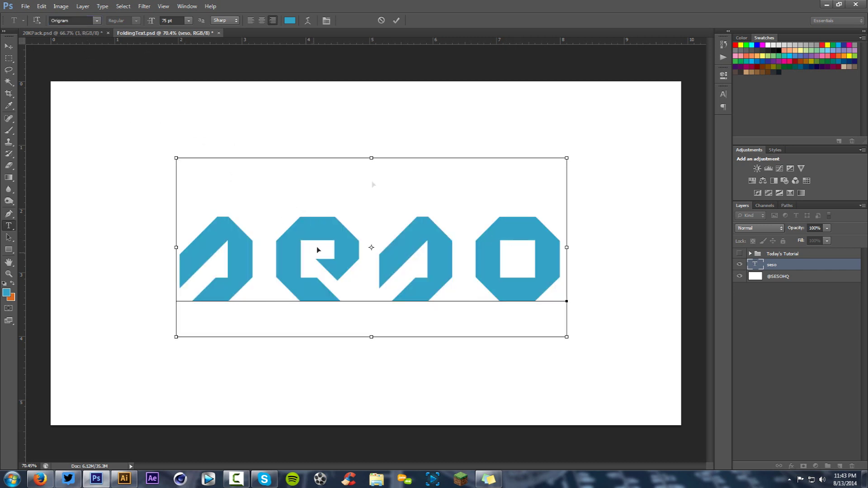
left_click(396, 21)
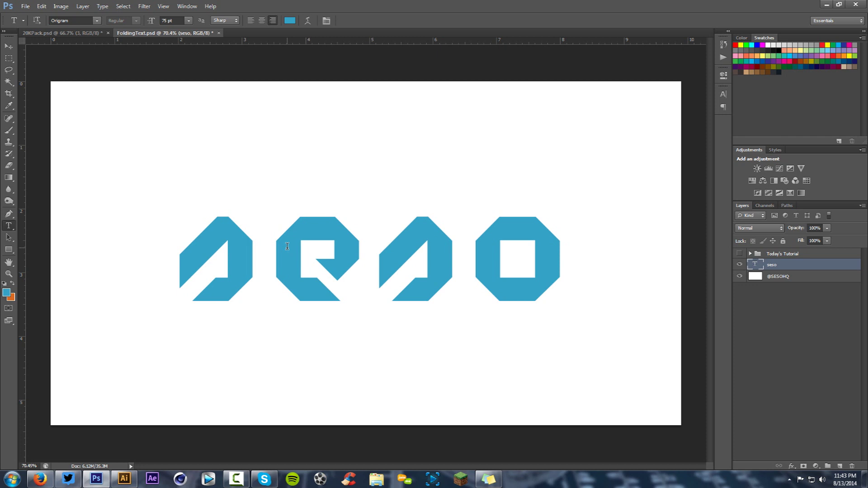
Rasterize the seso type layer.
key("v")
left_click_drag(333, 244, 391, 221)
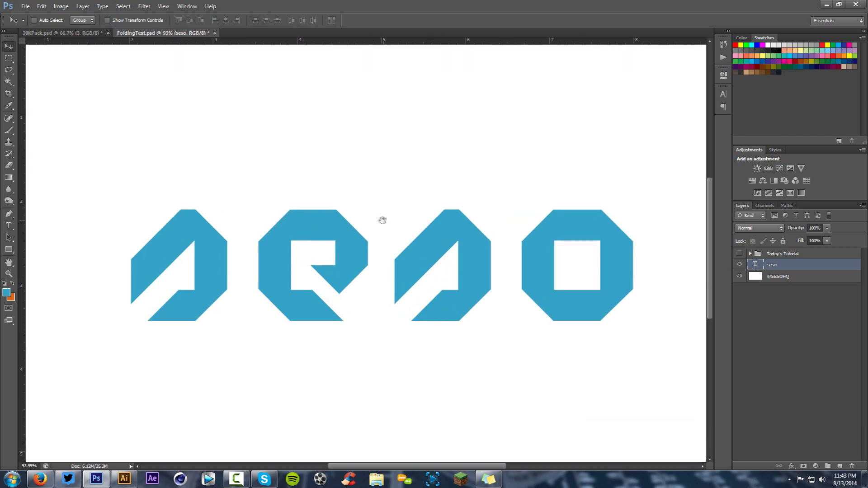
right_click(803, 267)
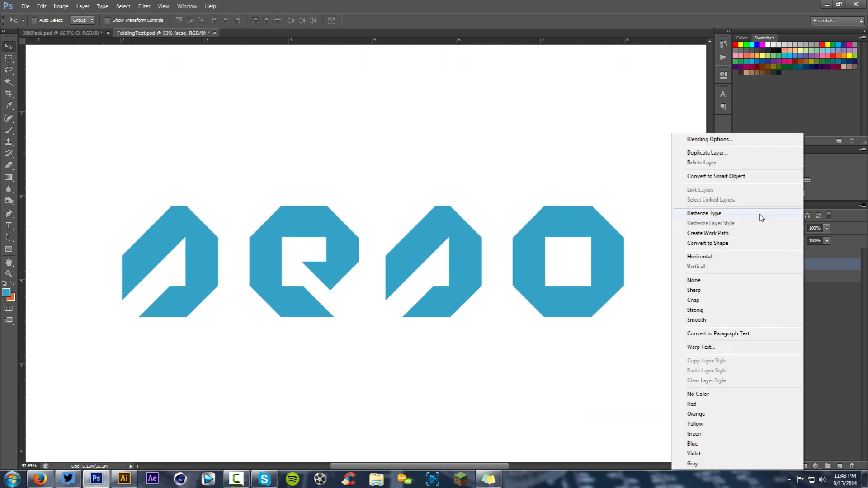
left_click(705, 218)
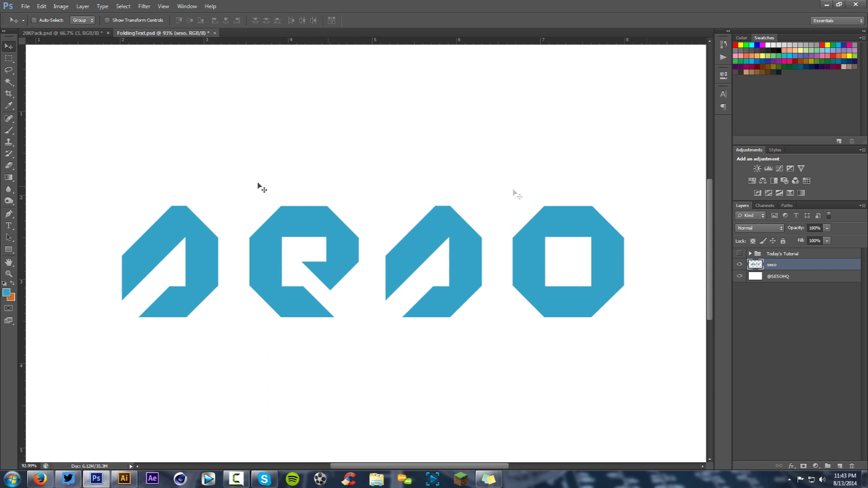
Select the first letter S with the Rectangular Marquee tool and cut it to its own layer.
left_click(10, 59)
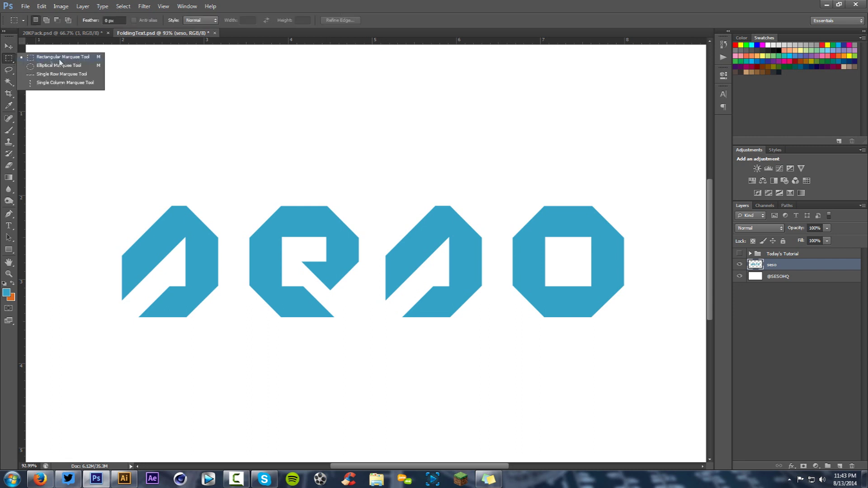
left_click(59, 58)
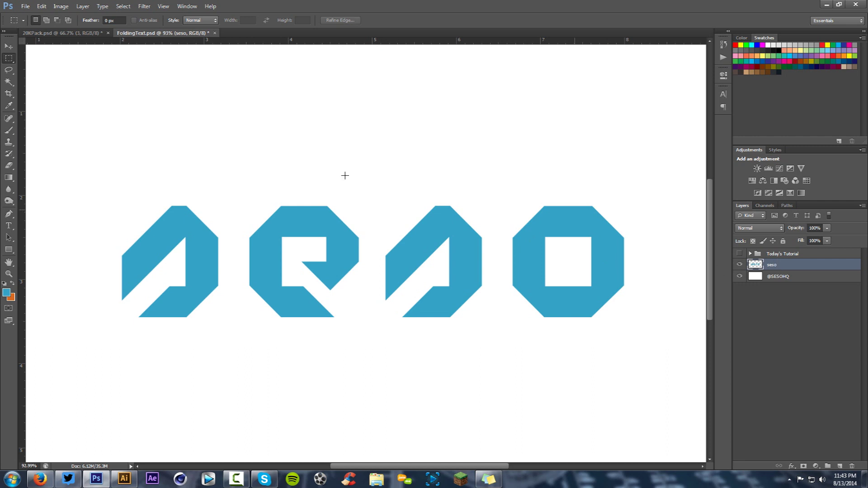
left_click_drag(90, 173, 232, 359)
right_click(199, 254)
left_click(247, 337)
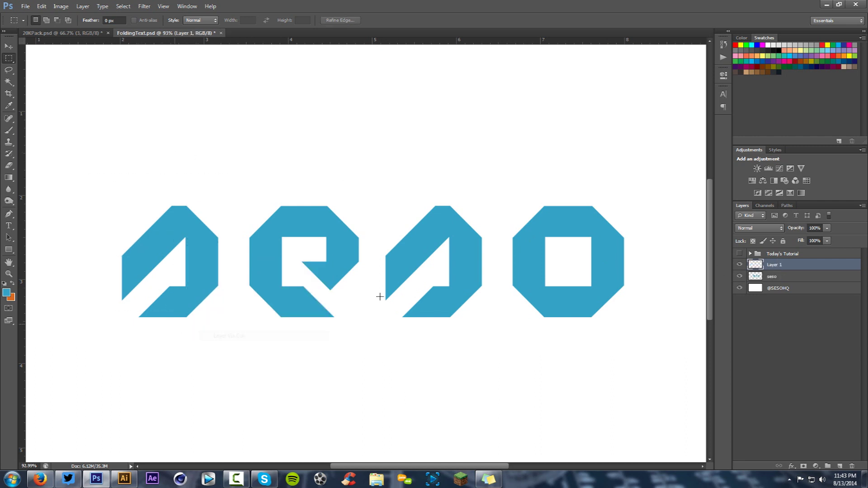
Marquee-select the letter E on the seso layer and cut it to its own layer.
left_click_drag(233, 181, 373, 344)
left_click(791, 277)
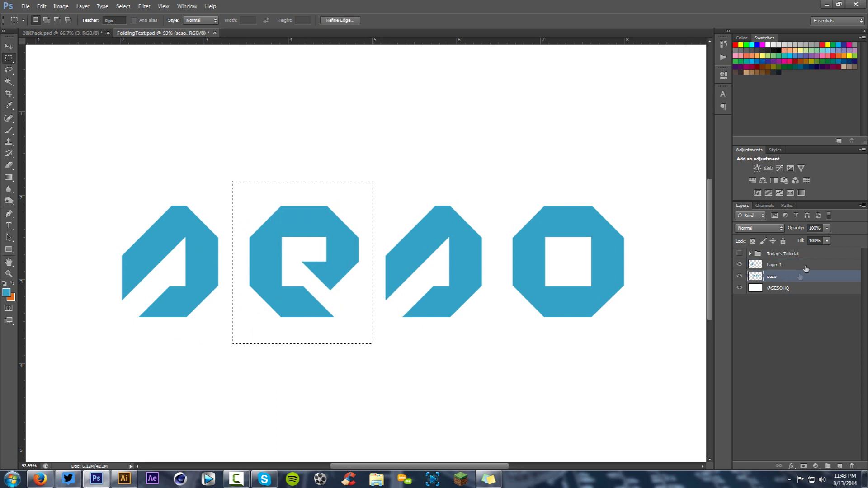
right_click(398, 180)
left_click(426, 263)
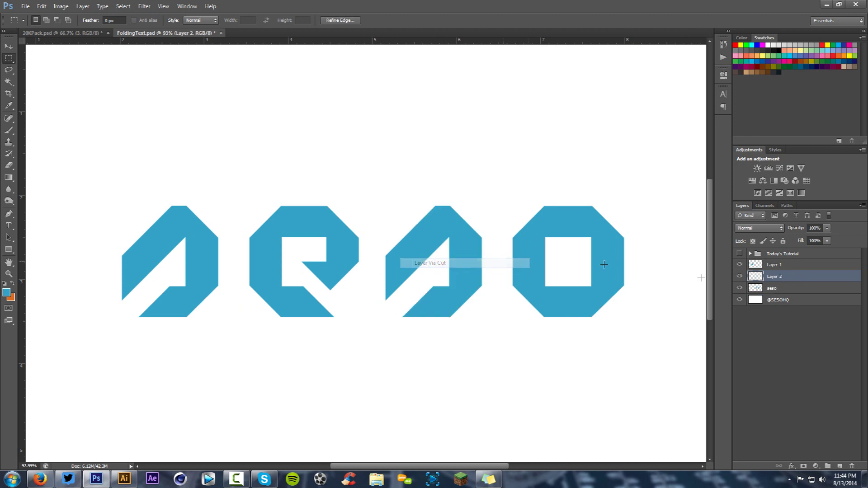
Marquee-select the second letter S on the seso layer and cut it to its own layer.
left_click(777, 289)
left_click_drag(376, 183, 491, 346)
right_click(473, 241)
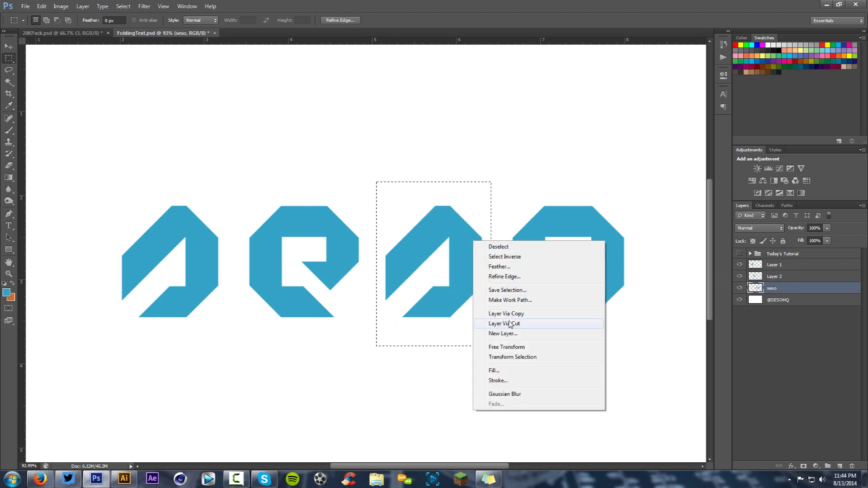
left_click(504, 323)
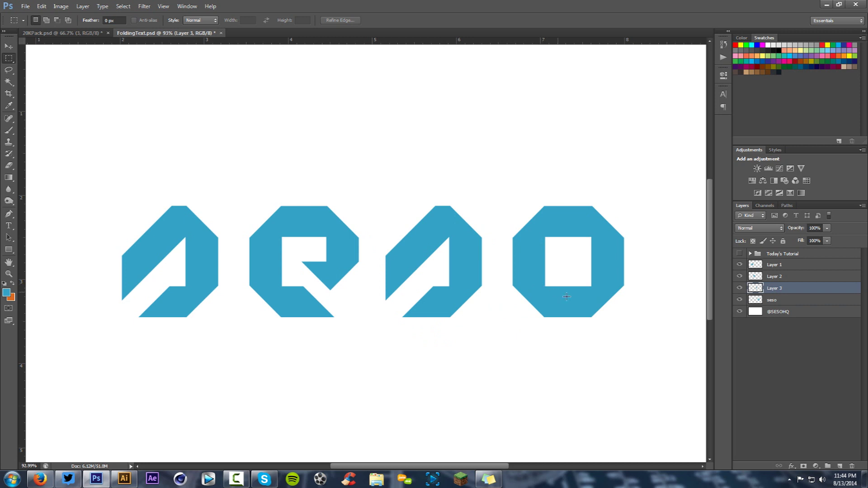
Rename the four letter layers from top to bottom as S, E, S and O.
double_click(774, 265)
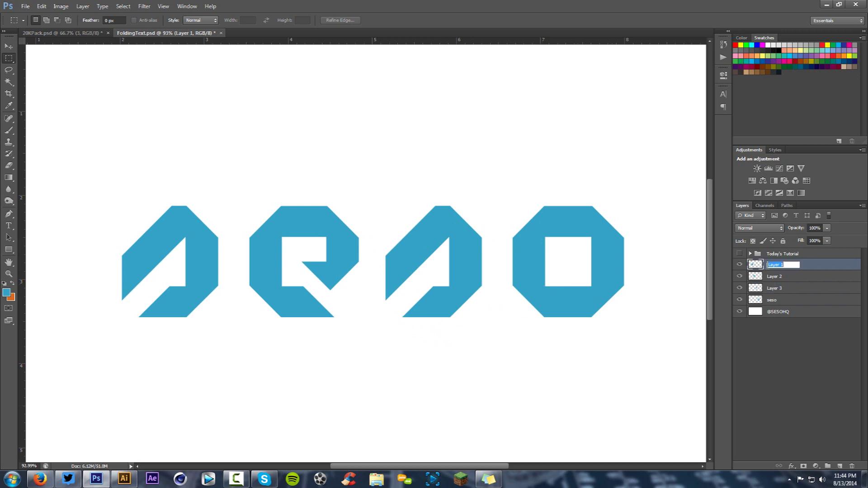
type("S")
key("Tab")
type("E")
key("Tab")
type("S")
key("Tab")
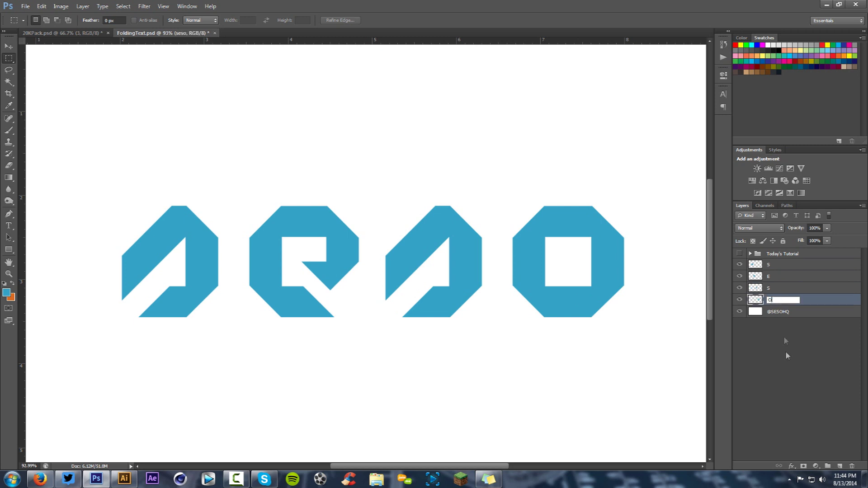
type("O")
left_click(785, 341)
Hide the E, second S and O layers and make the first S layer active with its letter in close view.
left_click_drag(740, 276, 741, 299)
left_click(777, 264)
key("v")
left_click_drag(387, 257, 452, 253)
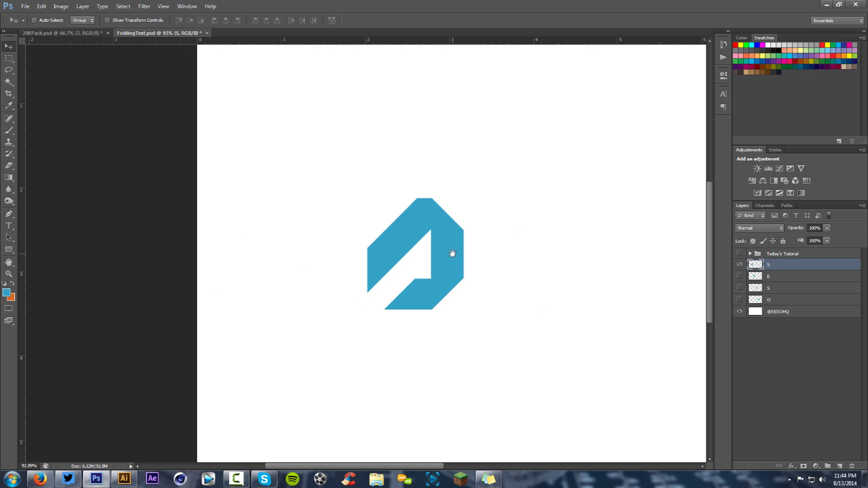
scroll(452, 254, "up", 3)
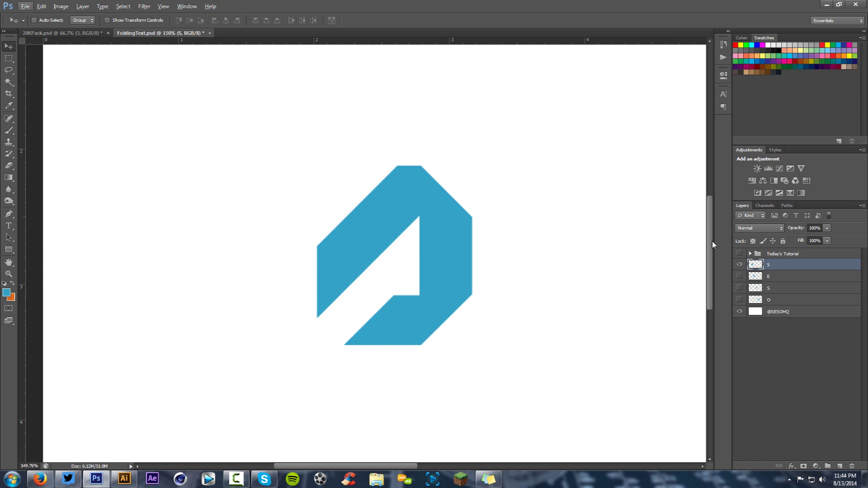
left_click_drag(8, 58, 60, 54)
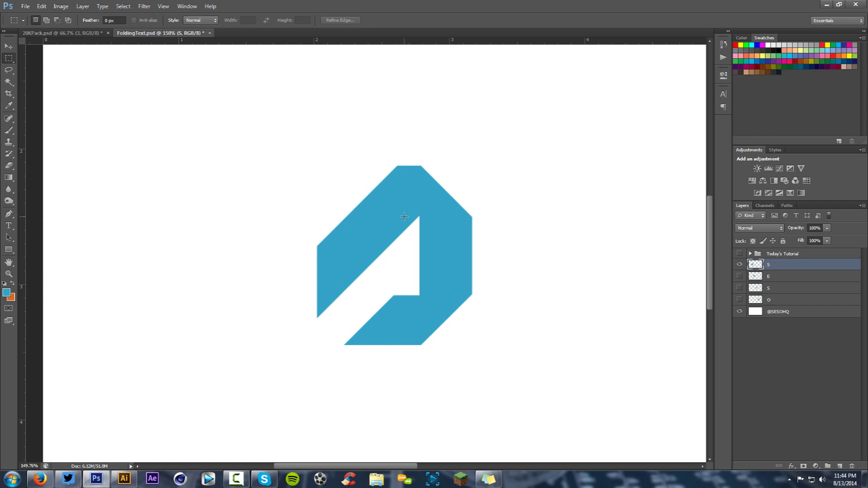
left_click_drag(419, 216, 502, 296)
left_click(420, 229)
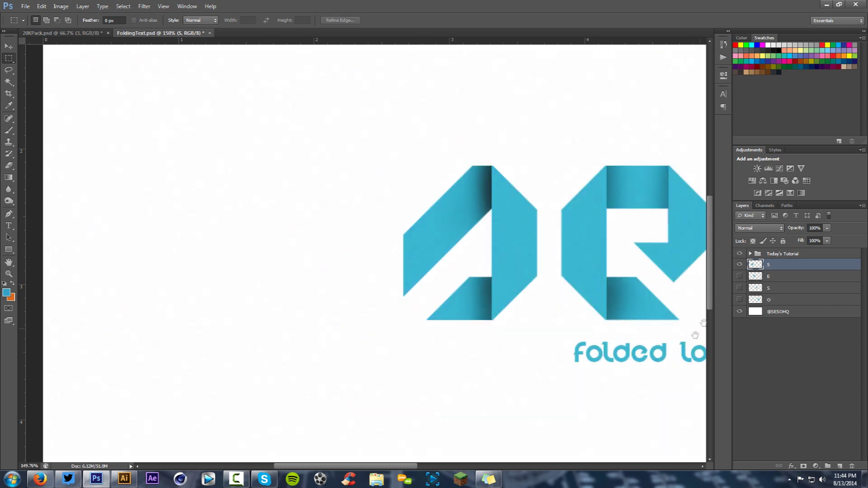
Examine the fold shading on the finished logo in the Today's Tutorial group, and hide that group again.
left_click_drag(700, 321, 496, 304)
key("ctrl+r")
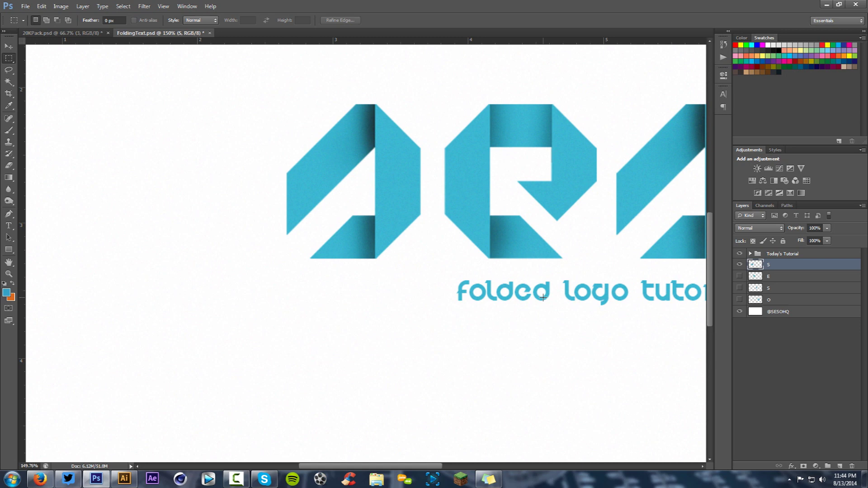
left_click(740, 253)
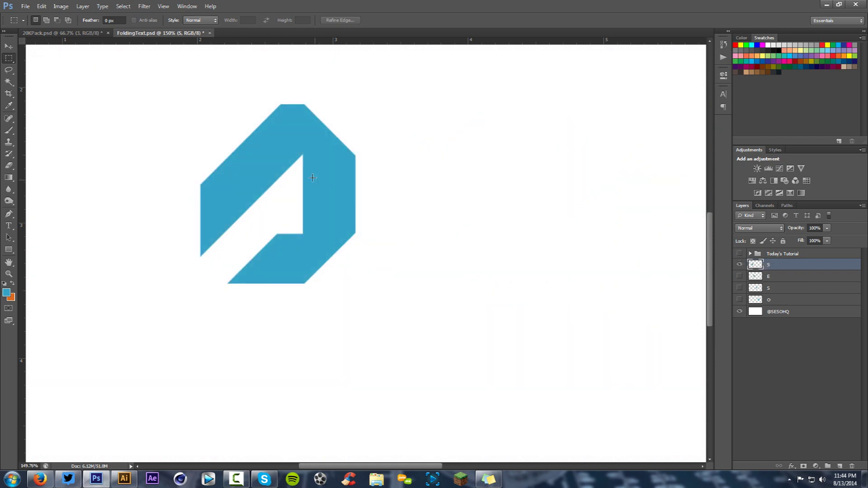
Draw a closed, partly curved Pen path around the lower part of the letter S and convert it to a selection.
left_click_drag(273, 149, 473, 280)
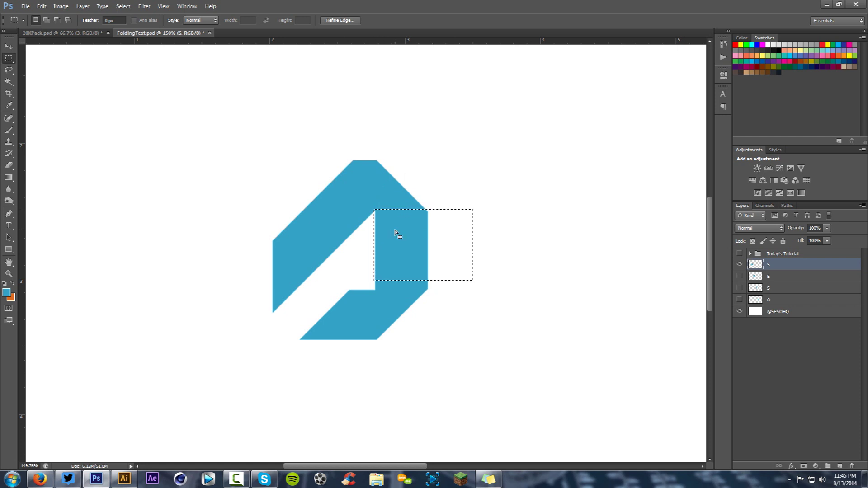
key("ctrl+d")
key("p")
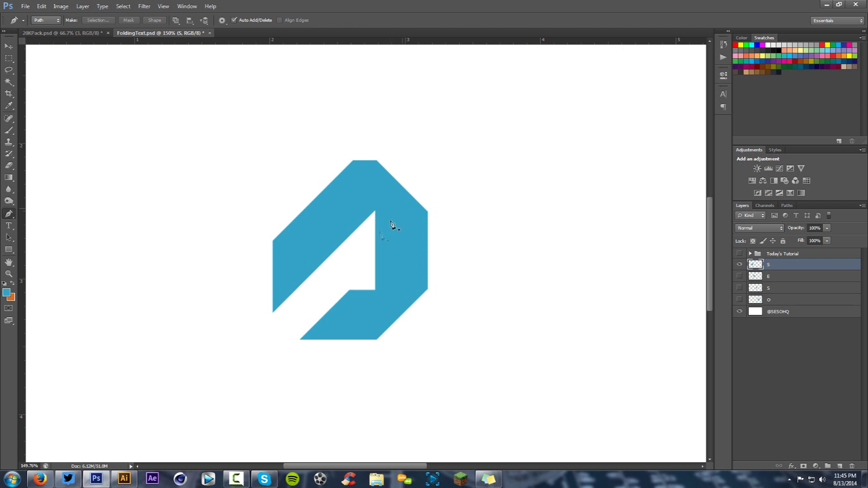
left_click(364, 236)
left_click_drag(466, 227, 519, 185)
left_click(512, 315)
left_click(438, 378)
left_click_drag(349, 410, 329, 409)
left_click_drag(265, 406, 233, 389)
left_click_drag(209, 351, 207, 295)
left_click(364, 237)
right_click(403, 232)
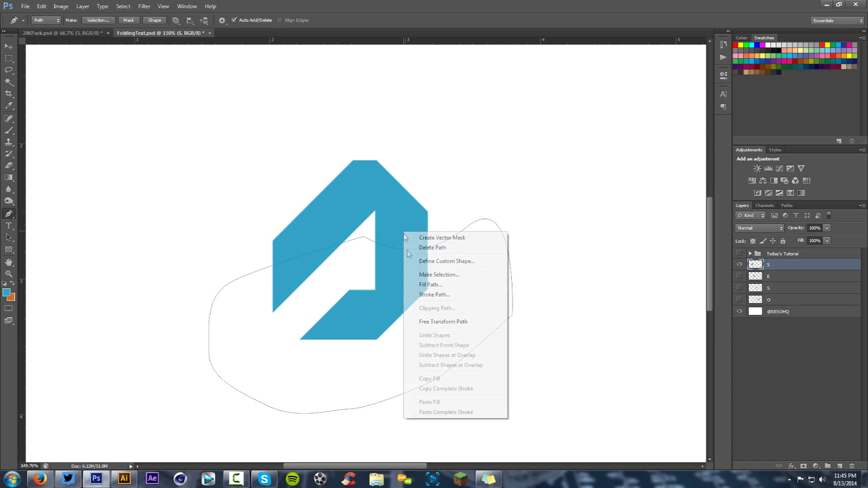
left_click(436, 279)
left_click(478, 212)
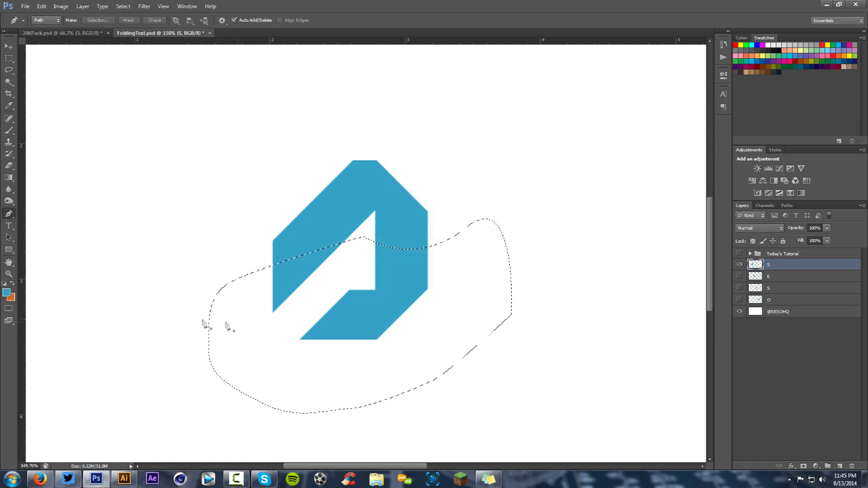
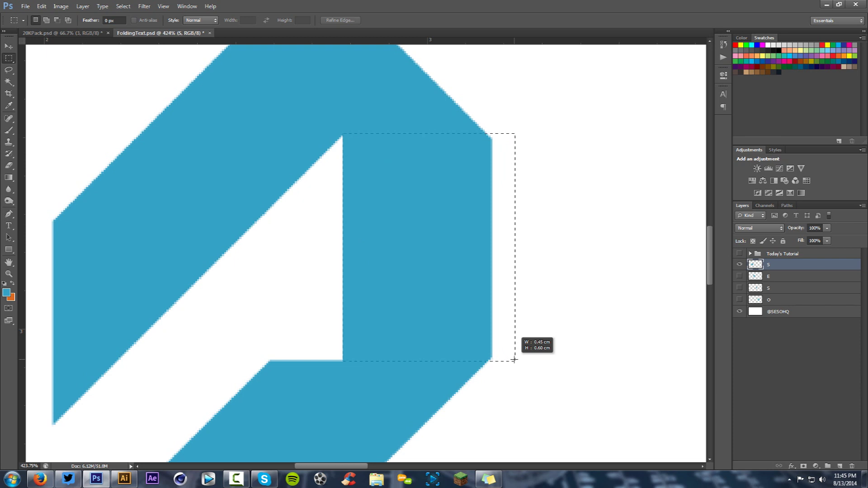
Burn fold shadows along the upper and lower edges of the selected vertical section of the first S, and deselect.
scroll(559, 194, "down", 3)
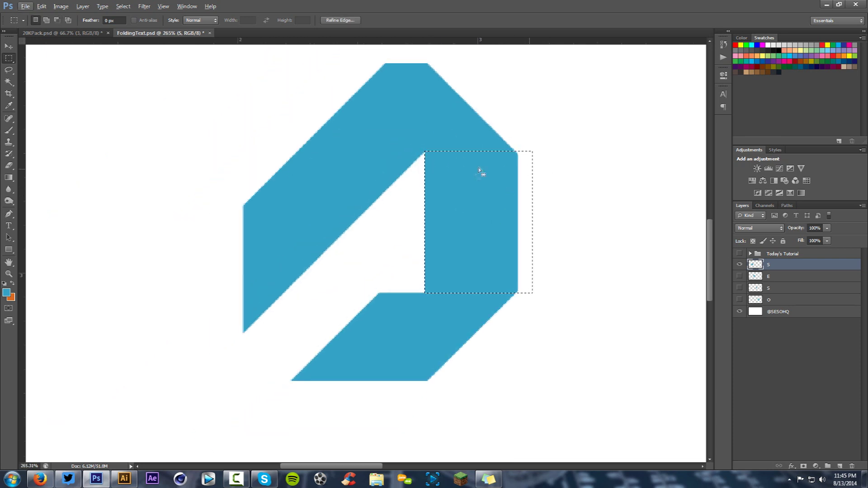
key("o")
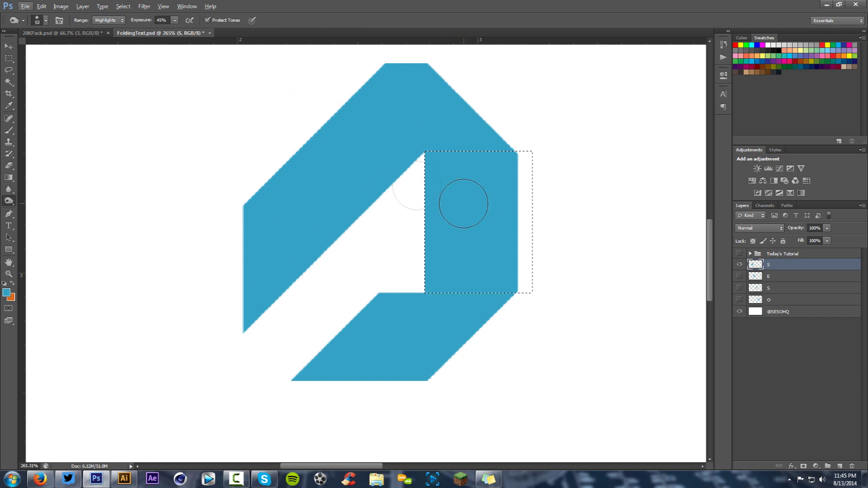
mouse_move(376, 161)
left_mouse_down()
mouse_move(562, 145)
mouse_move(409, 140)
left_mouse_up()
left_click_drag(434, 283, 665, 300)
key("ctrl+d")
key("v")
scroll(563, 269, "down", 5)
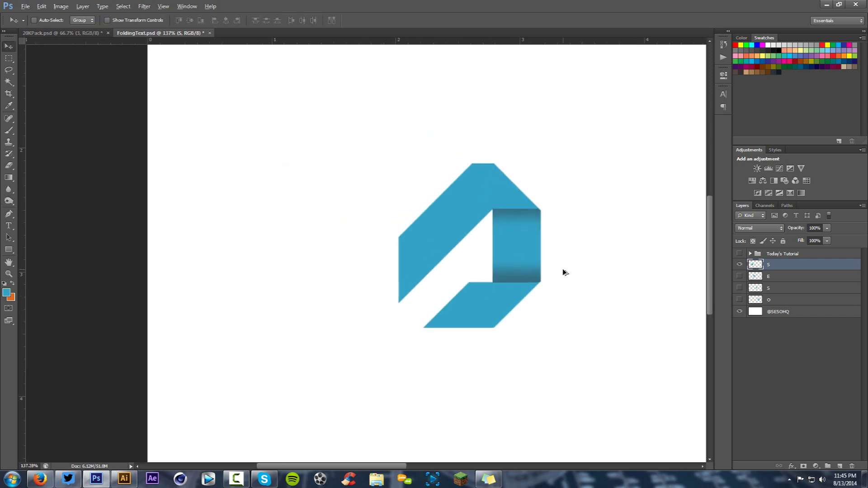
left_click_drag(575, 266, 457, 237)
scroll(457, 236, "up", 2)
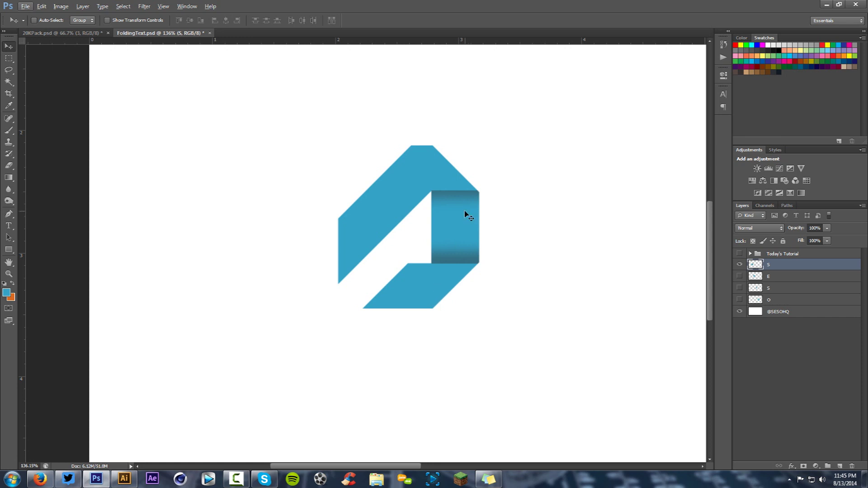
Select the pointed end of the first S's lower arm with a rectangular marquee, burn a shadow along its vertical fold, and deselect.
scroll(379, 267, "up", 4)
left_click_drag(454, 285, 466, 245)
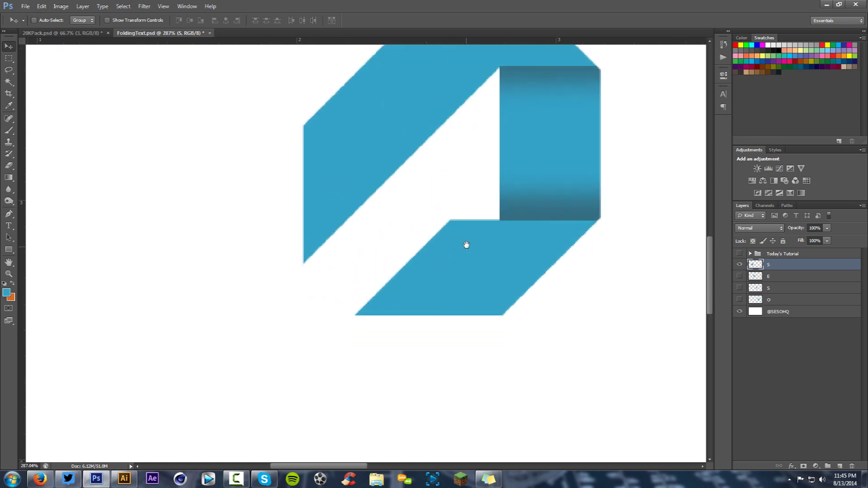
key("m")
left_click_drag(325, 175, 449, 362)
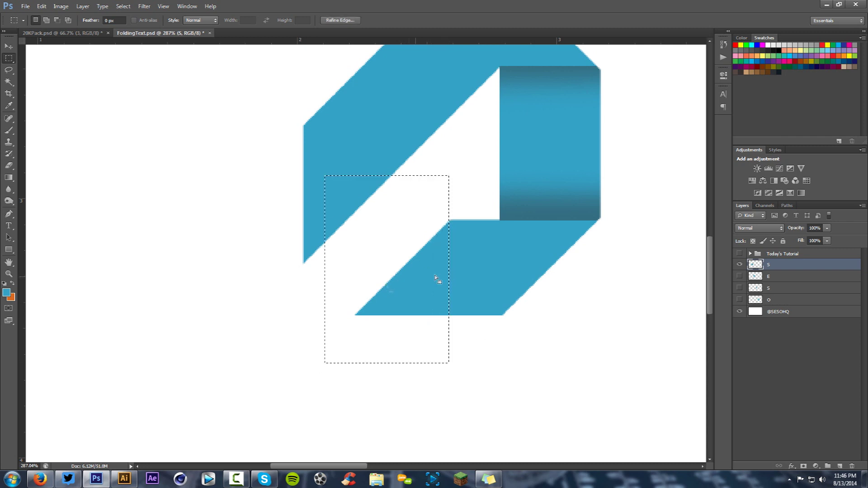
key("o")
mouse_move(453, 229)
left_mouse_down()
mouse_move(465, 305)
mouse_move(467, 237)
mouse_move(461, 331)
mouse_move(459, 217)
mouse_move(458, 338)
mouse_move(469, 214)
mouse_move(481, 357)
left_mouse_up()
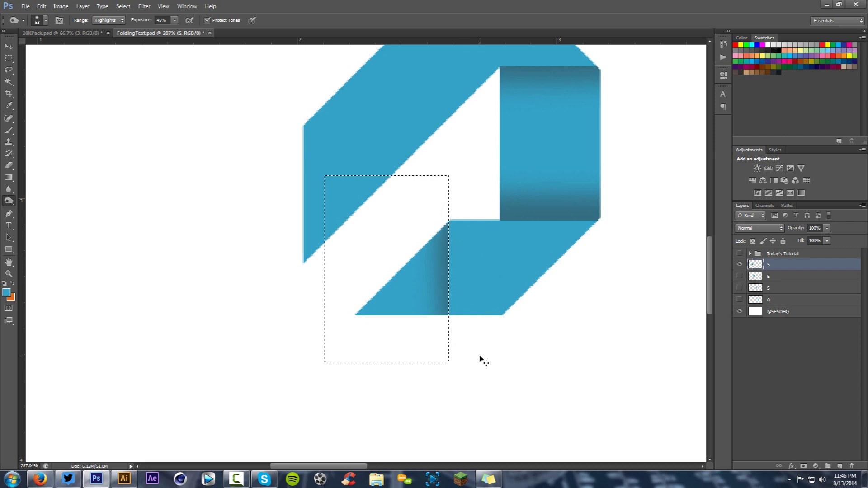
scroll(541, 262, "down", 3)
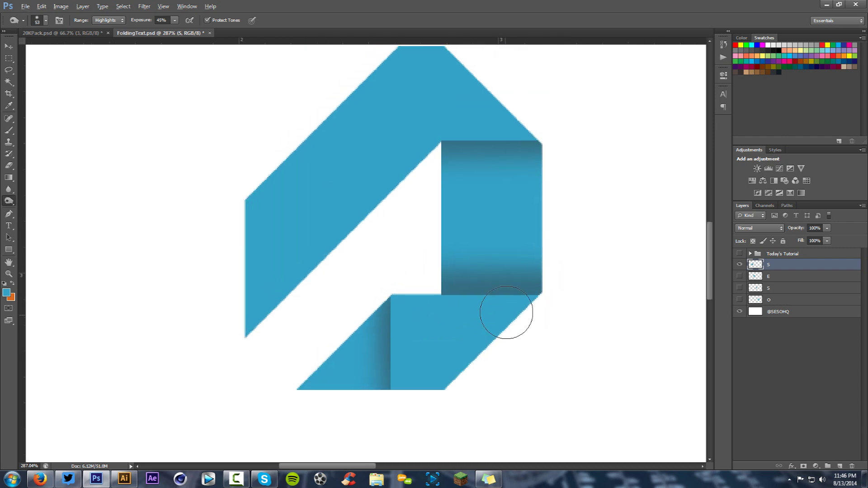
Select the first S's diagonal upper arm up to the inner corner, burn a shadow along its vertical fold edge, and deselect.
scroll(479, 238, "up", 2)
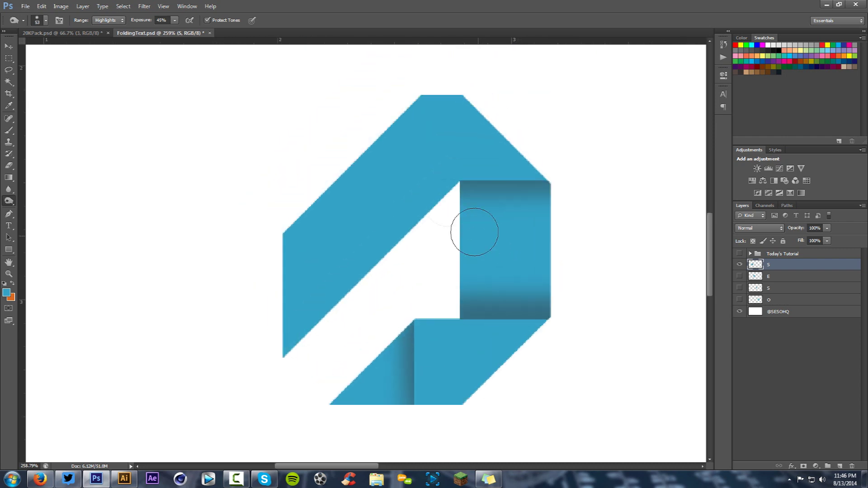
key("m")
mouse_move(245, 66)
left_mouse_down()
mouse_move(364, 391)
mouse_move(459, 394)
left_mouse_up()
key("o")
left_click_drag(471, 165, 468, 51)
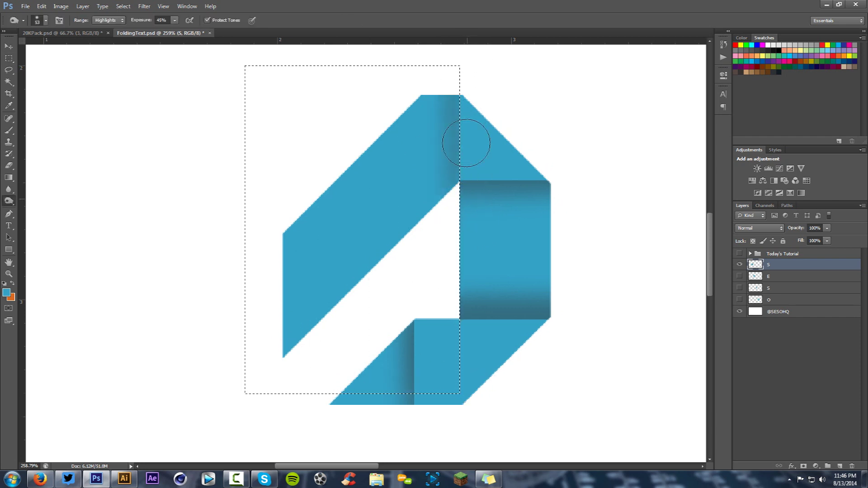
key("v")
key("ctrl+d")
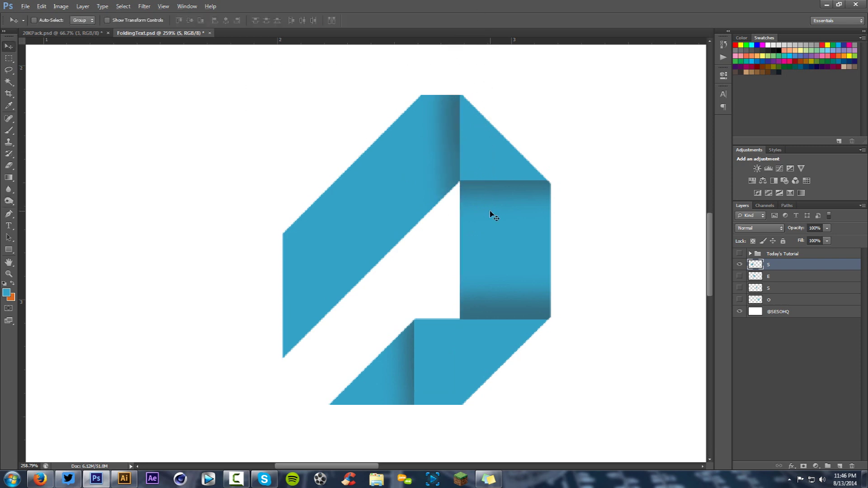
Select the triangular left end of the first S, burn a shadow along its horizontal upper edge, and deselect.
scroll(490, 232, "down", 3)
scroll(395, 291, "up", 4)
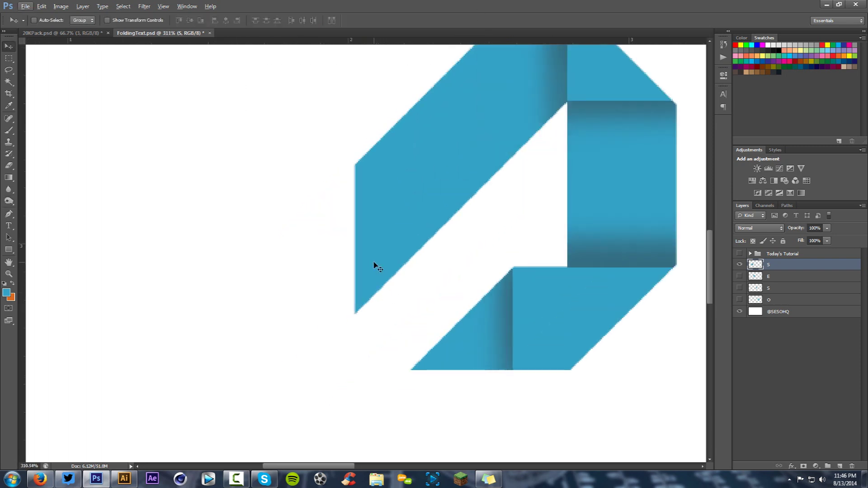
key("m")
mouse_move(265, 166)
left_mouse_down()
mouse_move(469, 323)
mouse_move(506, 316)
left_mouse_up()
left_click_drag(407, 239, 411, 238)
key("o")
mouse_move(520, 149)
left_mouse_down()
mouse_move(335, 160)
mouse_move(471, 153)
mouse_move(323, 149)
mouse_move(496, 151)
left_mouse_up()
key("ctrl+d")
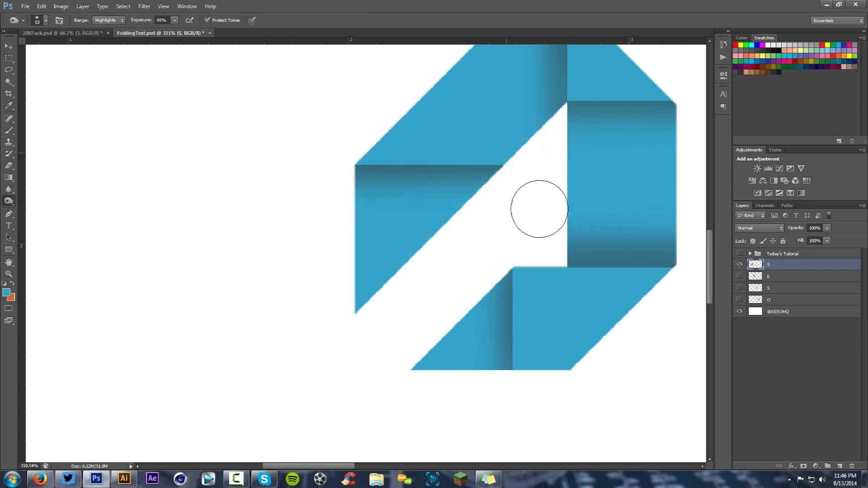
key("v")
scroll(516, 63, "down", 5)
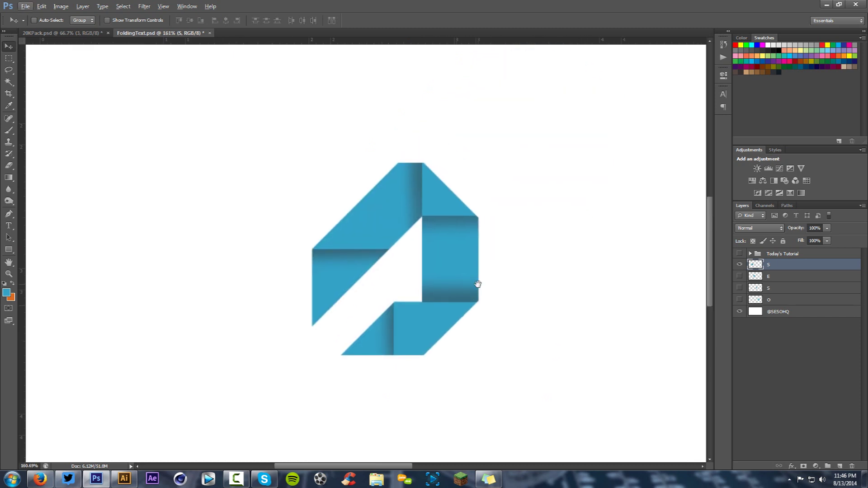
scroll(477, 284, "down", 4)
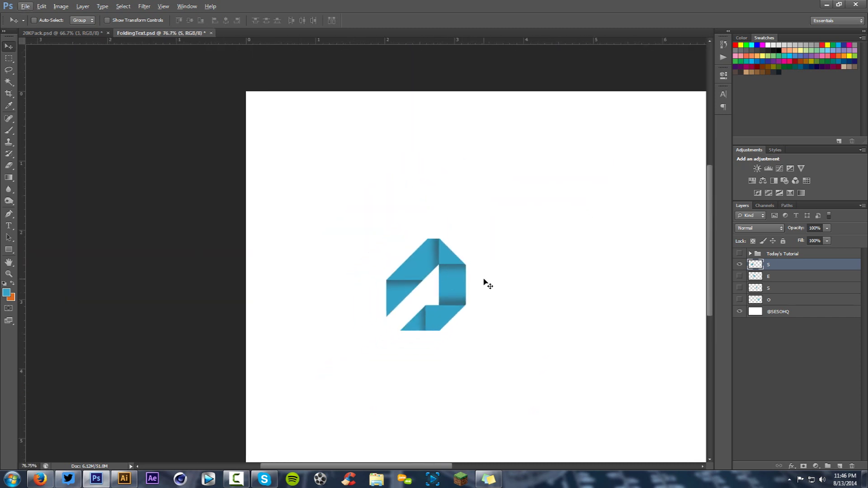
scroll(441, 282, "up", 10)
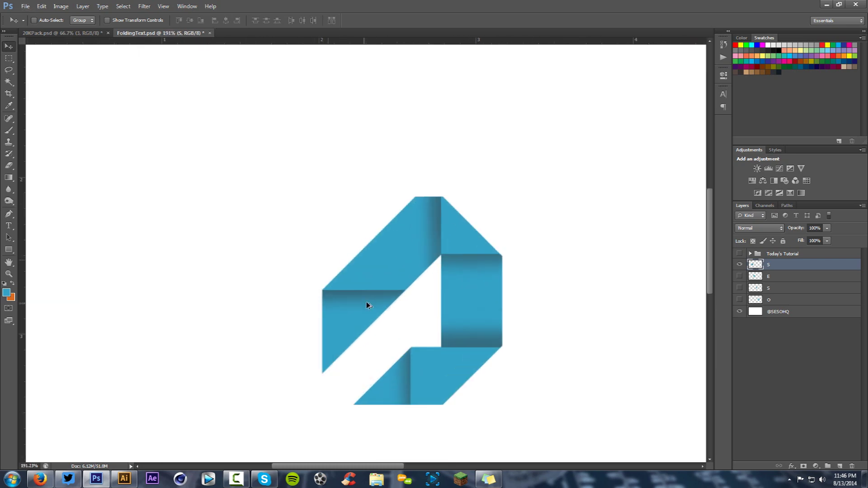
scroll(439, 296, "down", 10)
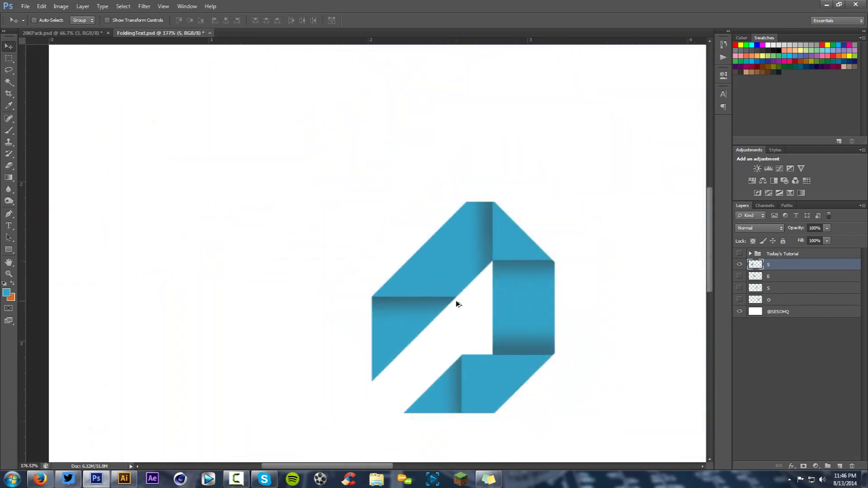
left_click_drag(574, 290, 490, 248)
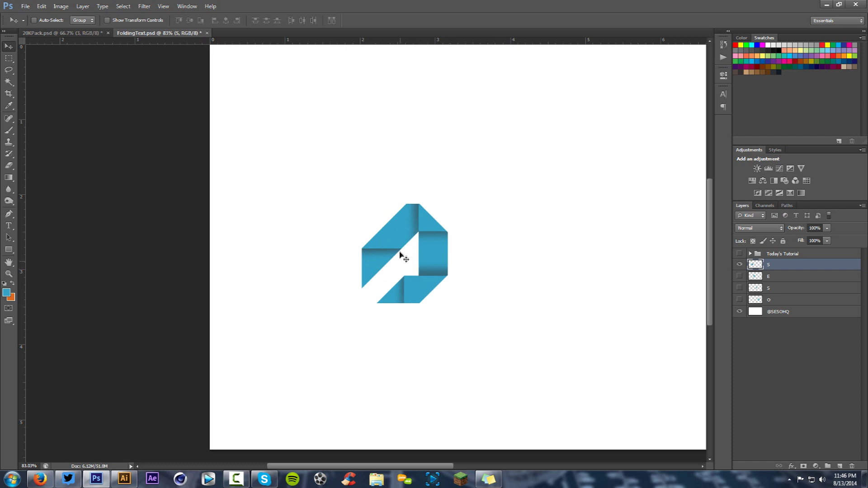
scroll(450, 244, "up", 3)
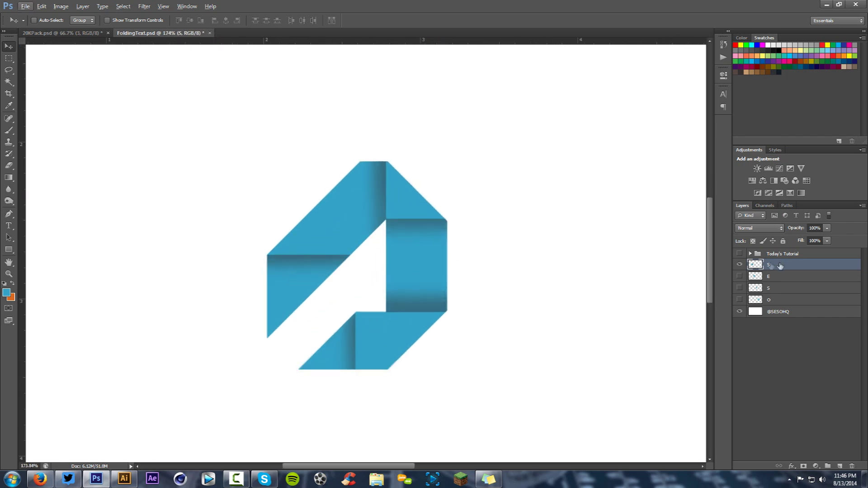
Show and activate the E layer, and burn shadows along the upper and lower edges of its short right vertical section.
left_click(746, 278)
left_click_drag(636, 270, 547, 236)
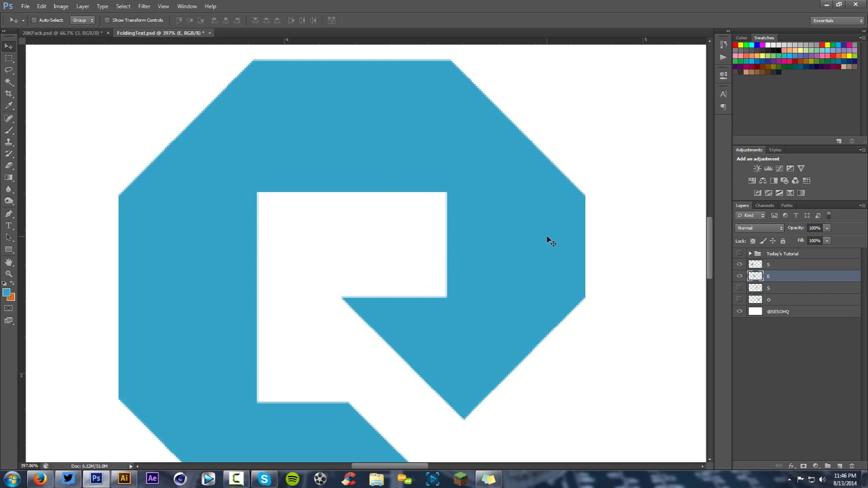
key("m")
left_click_drag(447, 192, 629, 298)
key("o")
left_click_drag(442, 173, 349, 166)
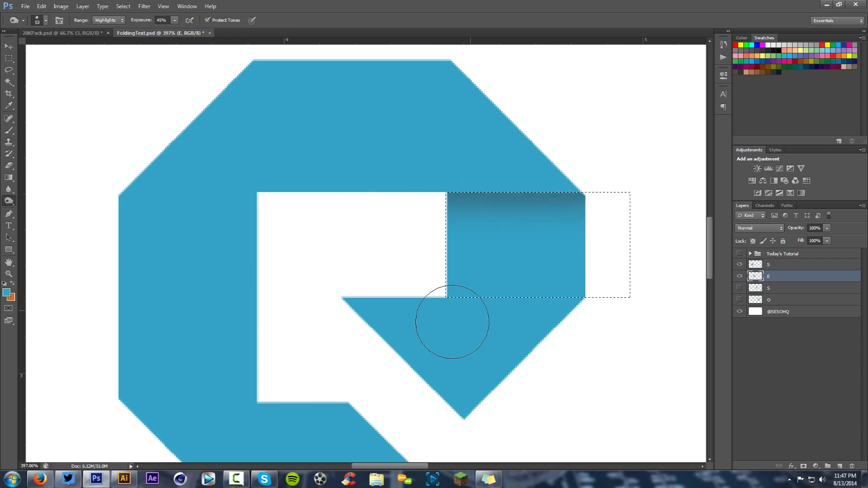
mouse_move(663, 320)
left_mouse_down()
mouse_move(402, 322)
mouse_move(638, 333)
mouse_move(436, 314)
mouse_move(483, 320)
left_mouse_up()
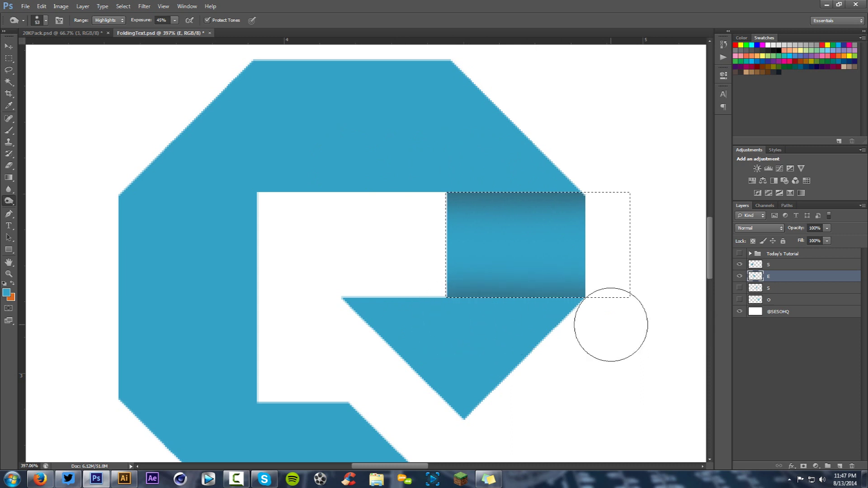
key("v")
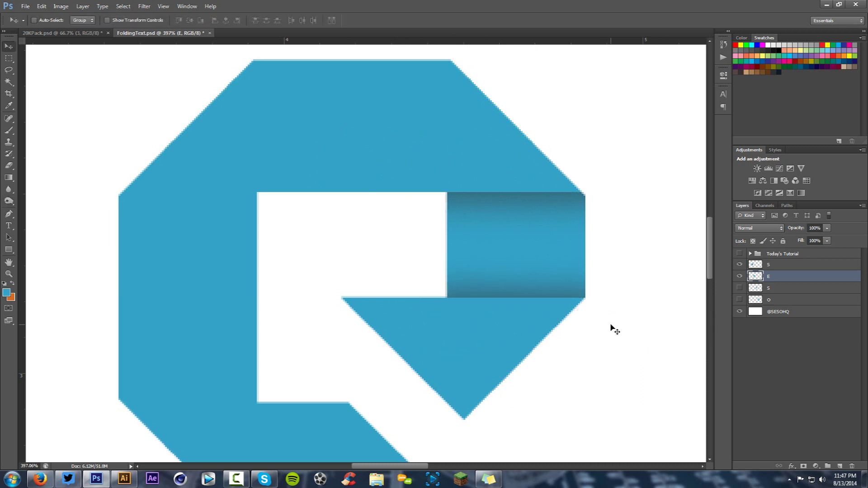
Select the left part of the E's triangular tip, burn a shadow along its vertical fold edge, and deselect.
scroll(562, 434, "down", 2)
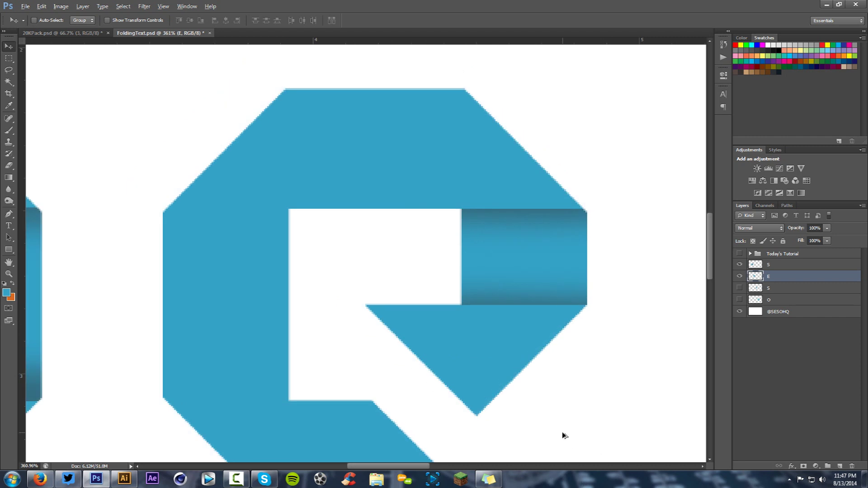
scroll(552, 300, "down", 3)
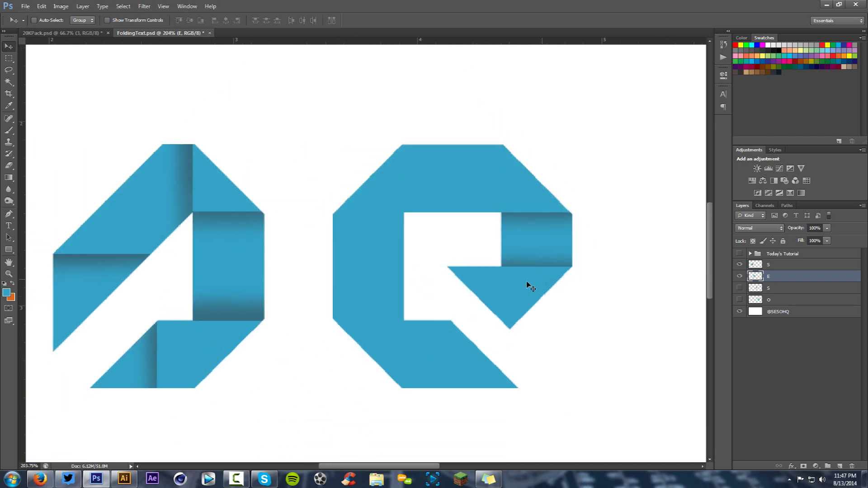
scroll(493, 283, "up", 6)
key("m")
left_click_drag(378, 225, 513, 376)
key("p")
key("o")
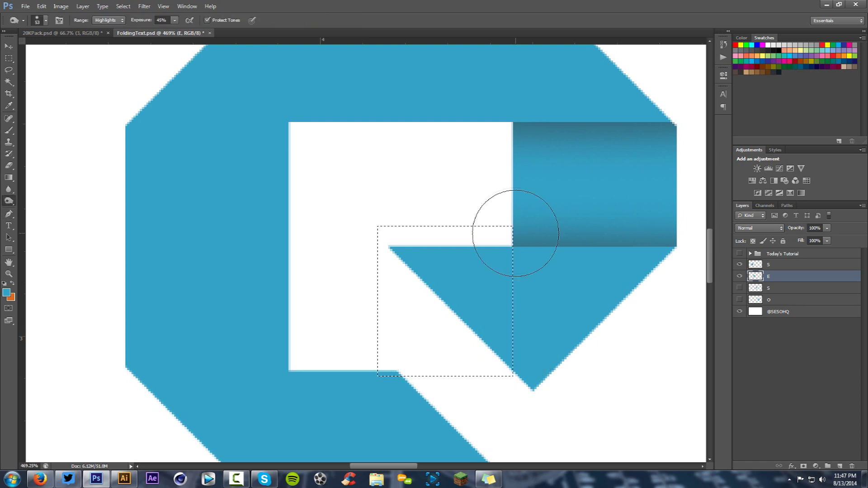
left_click_drag(543, 217, 519, 388)
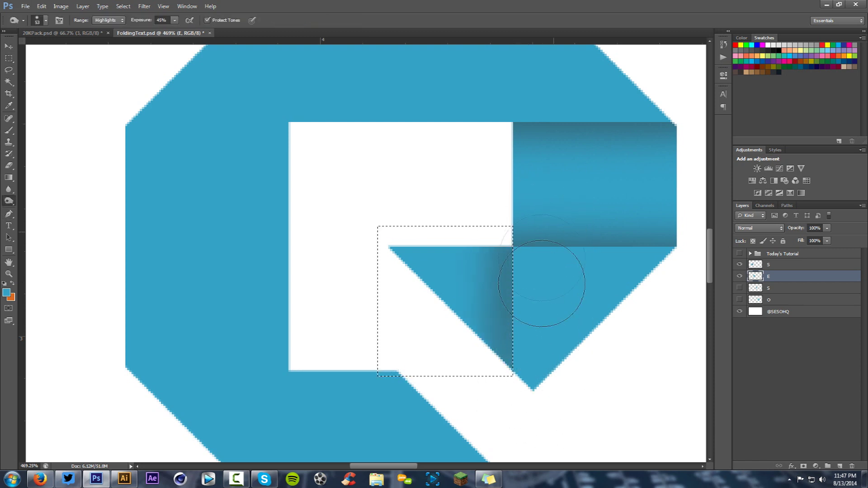
key("ctrl+d")
key("v")
Select the E's lower arm from the inner corner outward, burn a shadow along its left fold edge, and deselect.
scroll(541, 317, "down", 1)
scroll(541, 317, "down", 8)
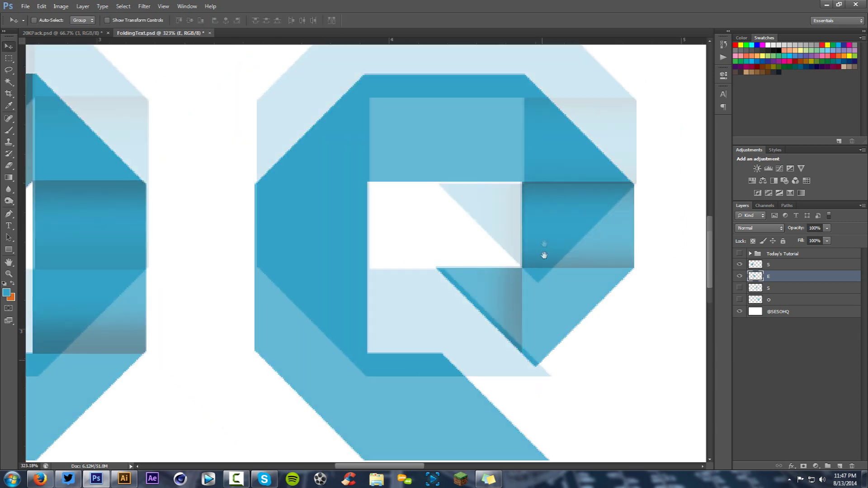
scroll(489, 273, "up", 8)
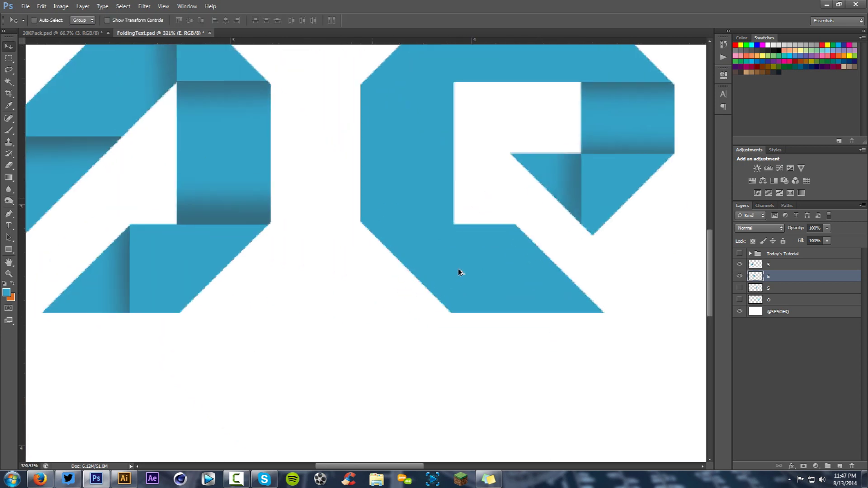
key("m")
mouse_move(451, 160)
left_mouse_down()
mouse_move(537, 355)
mouse_move(598, 388)
mouse_move(681, 396)
left_mouse_up()
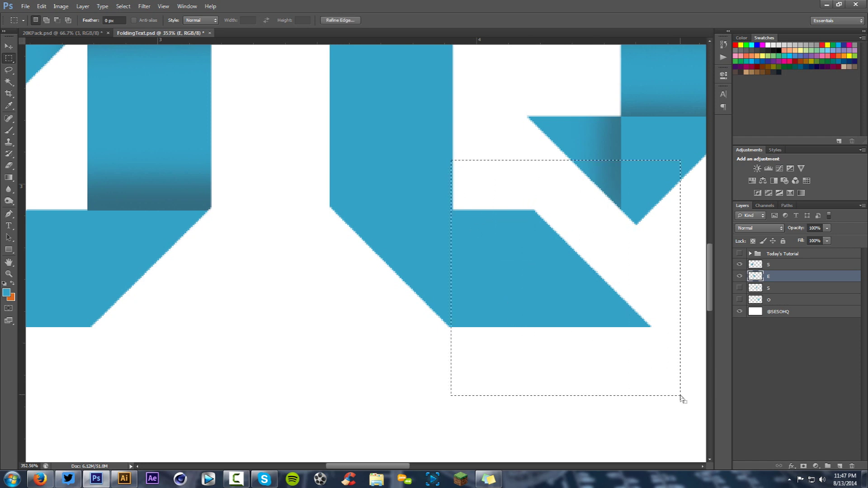
key("o")
mouse_move(444, 195)
left_mouse_down()
mouse_move(438, 287)
mouse_move(415, 363)
mouse_move(438, 178)
mouse_move(443, 294)
left_mouse_up()
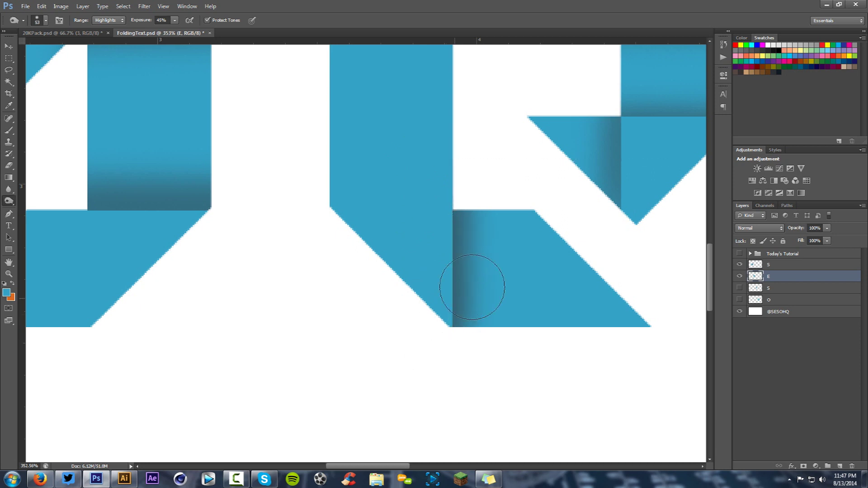
key("v")
Select the E's upper middle section between the two corner folds and burn shadows along both of its vertical edges.
scroll(472, 287, "down", 5)
left_click_drag(515, 248, 426, 297)
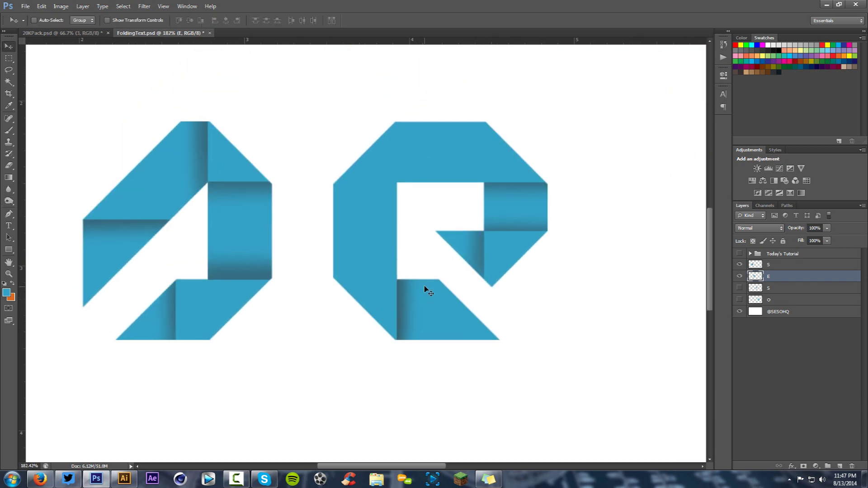
key("m")
left_click_drag(395, 110, 481, 209)
key("Right")
key("Right")
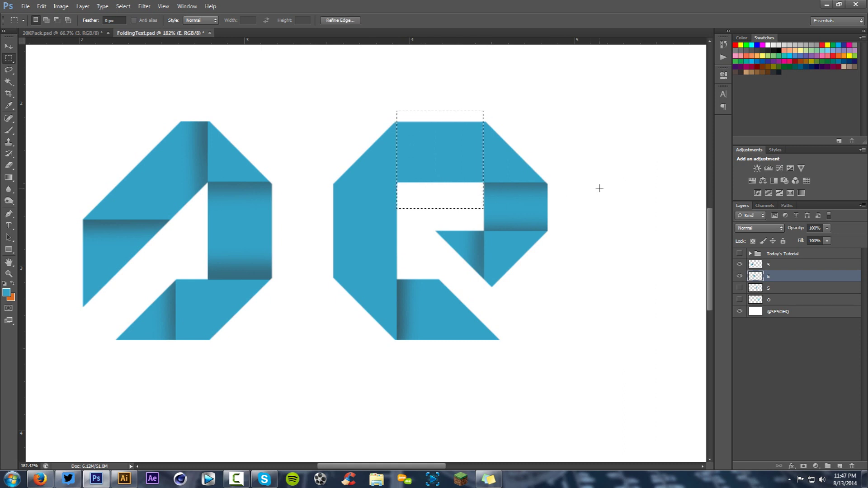
key("o")
mouse_move(468, 210)
left_mouse_down()
mouse_move(495, 136)
mouse_move(470, 203)
mouse_move(481, 202)
mouse_move(402, 169)
left_mouse_up()
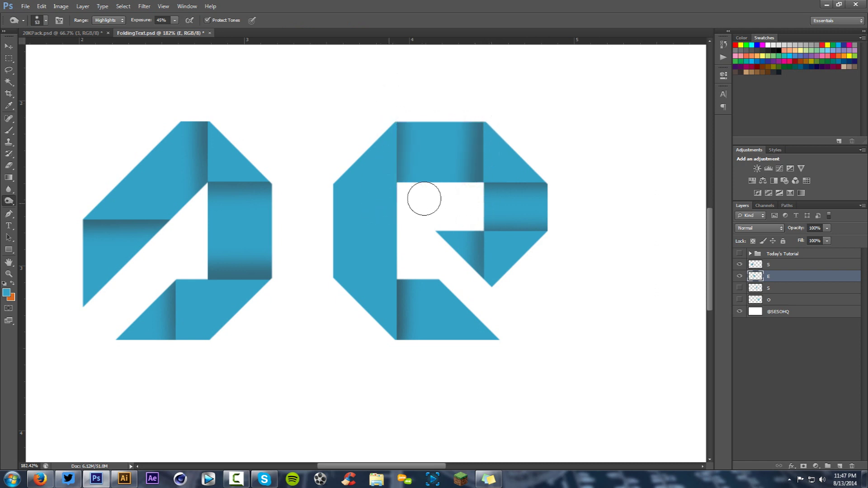
Duplicate the shaded S layer, place the copy as the third letter, and show the O layer.
key("v")
scroll(477, 194, "down", 4)
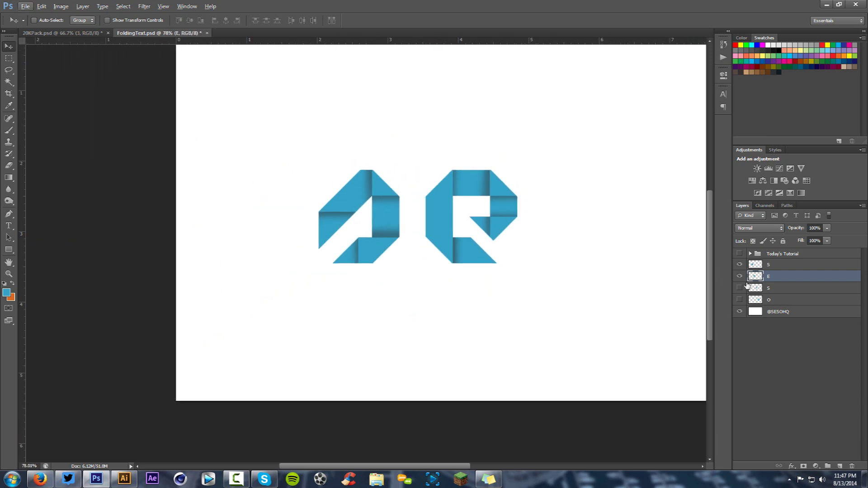
left_click(778, 265)
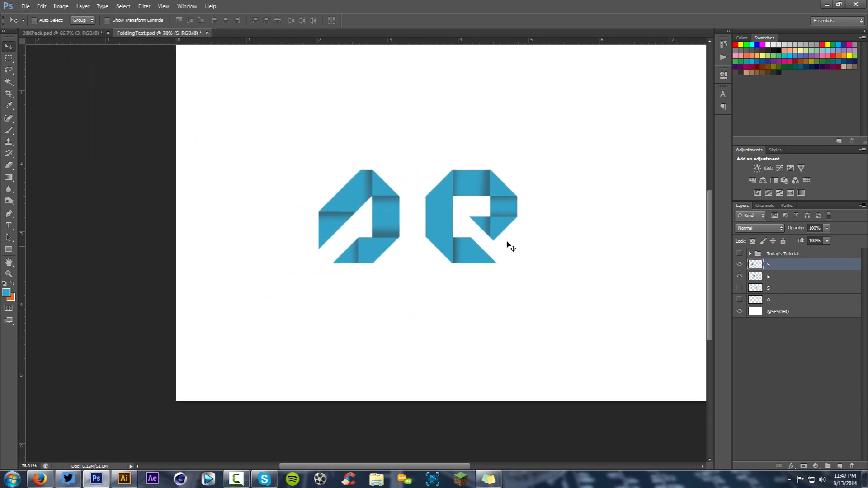
left_click_drag(323, 224, 498, 224)
left_click(740, 311)
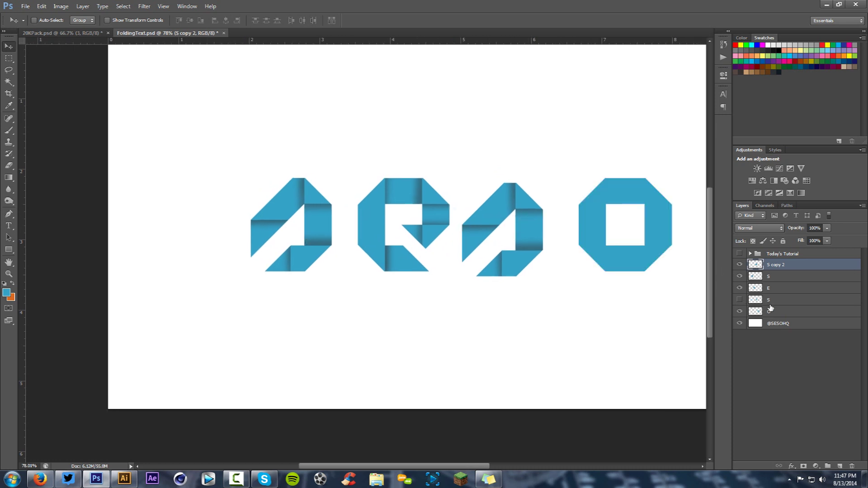
Activate the O layer and select its middle vertical band, aligned with the inner square's left and right edges.
left_click(768, 311)
scroll(639, 233, "up", 3)
left_click_drag(639, 232, 611, 236)
scroll(540, 237, "up", 3)
key("m")
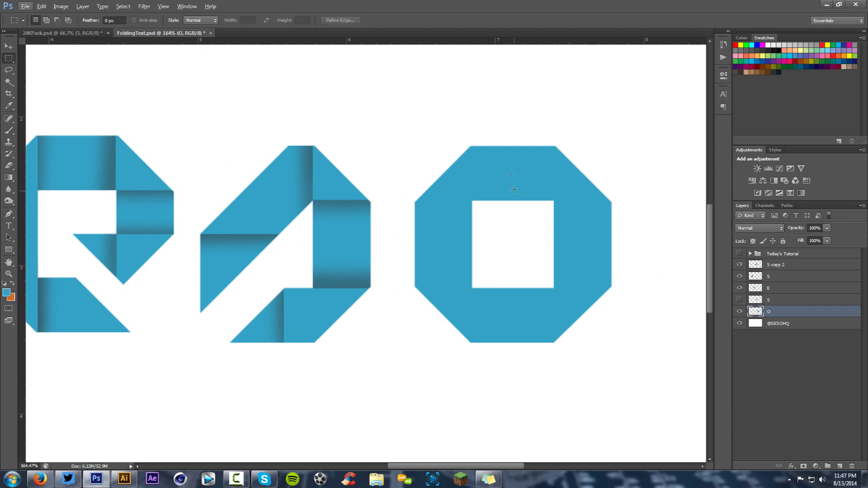
left_click_drag(468, 128, 553, 361)
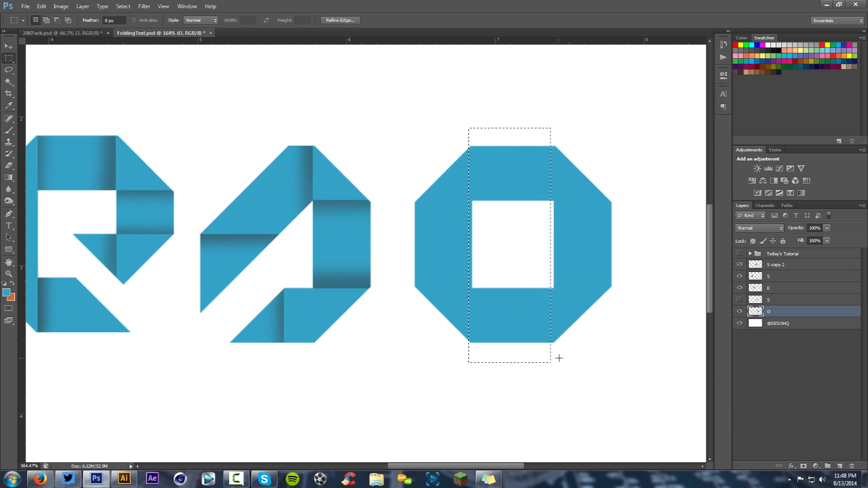
key("Right")
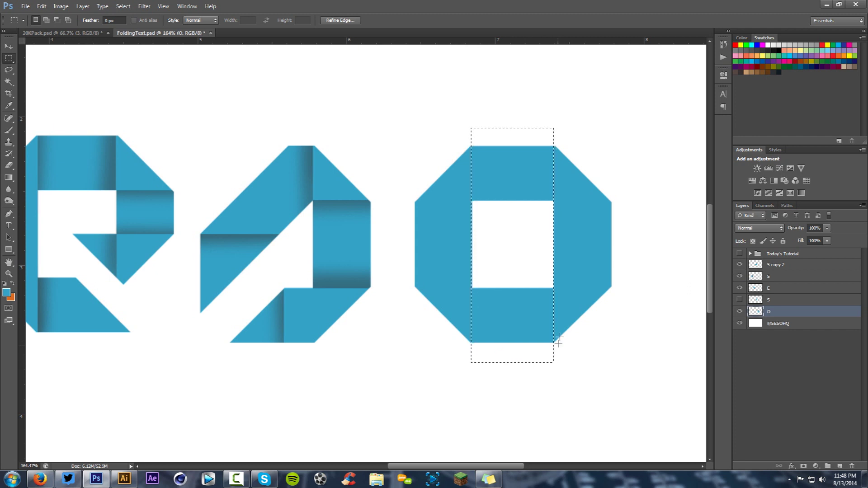
Burn shadows along both vertical edges of the O's upper and lower middle sections, and deselect.
key("o")
left_click_drag(549, 156, 559, 203)
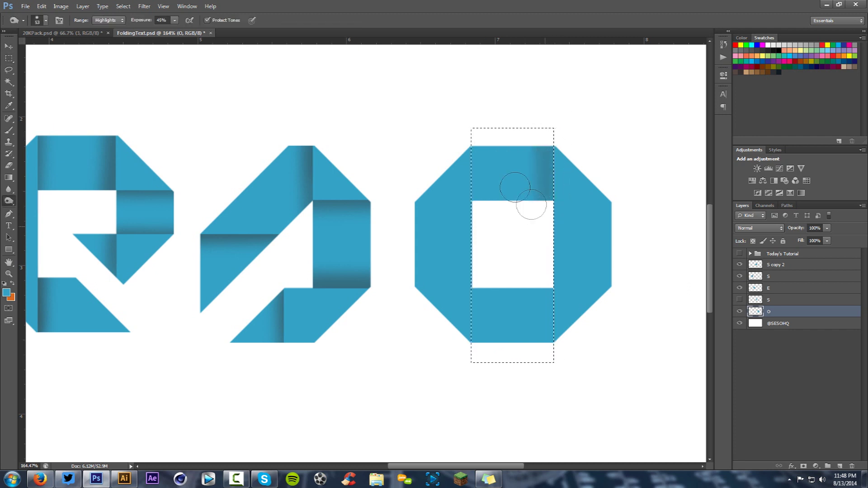
mouse_move(469, 222)
left_mouse_down()
mouse_move(469, 205)
mouse_move(480, 271)
mouse_move(467, 282)
left_mouse_up()
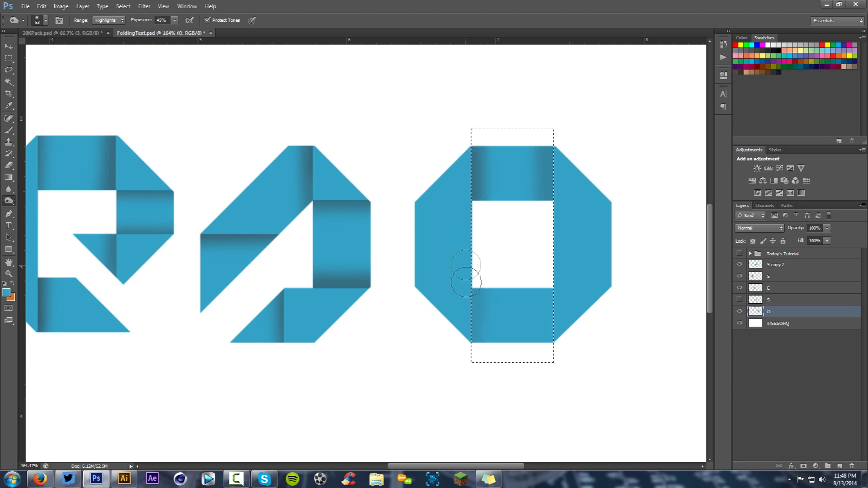
left_click_drag(557, 278, 558, 352)
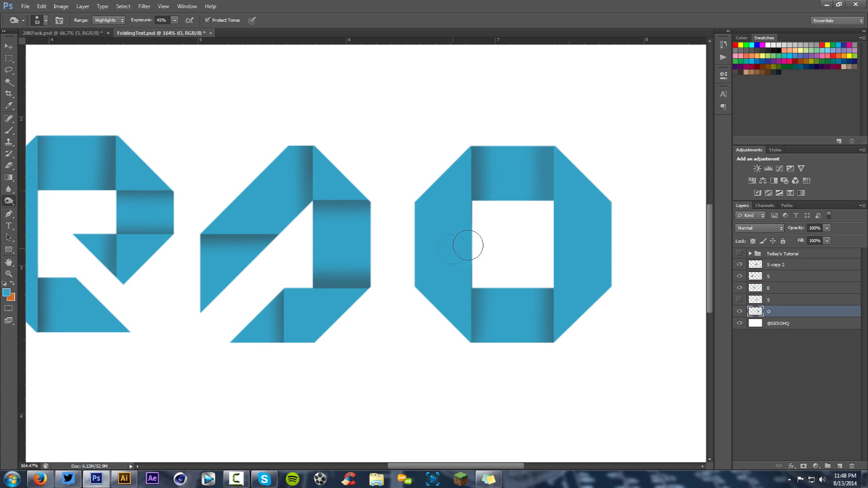
Select the lower half of the O and burn a shadow along the upper edge of its right side within the selection.
scroll(523, 233, "down", 4)
scroll(566, 233, "up", 5)
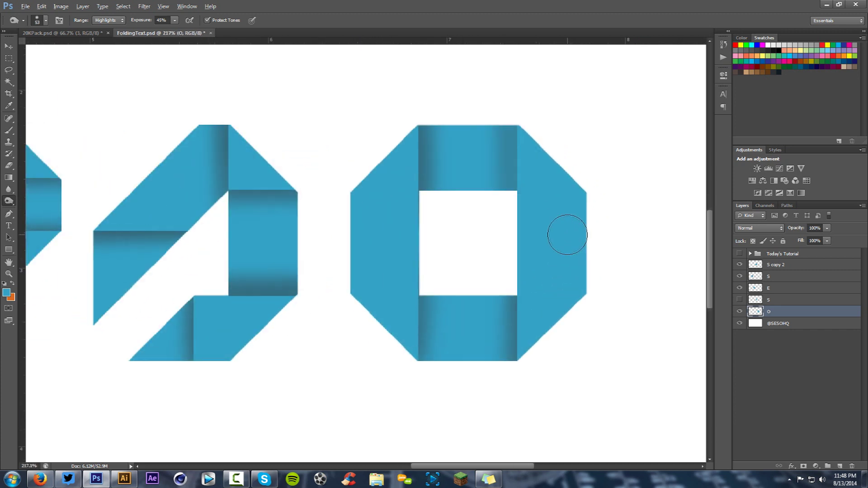
key("m")
mouse_move(309, 239)
left_mouse_down()
mouse_move(524, 321)
mouse_move(670, 399)
left_mouse_up()
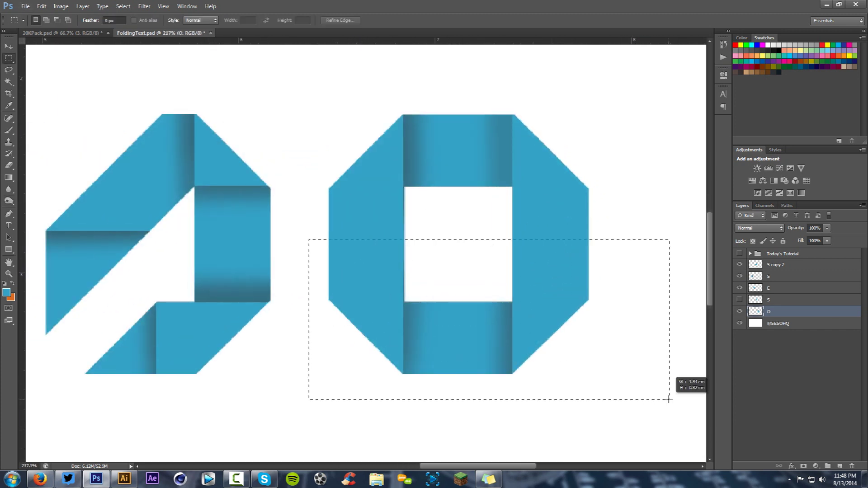
key("o")
mouse_move(598, 231)
left_mouse_down()
mouse_move(512, 230)
mouse_move(614, 232)
mouse_move(611, 224)
mouse_move(454, 230)
left_mouse_up()
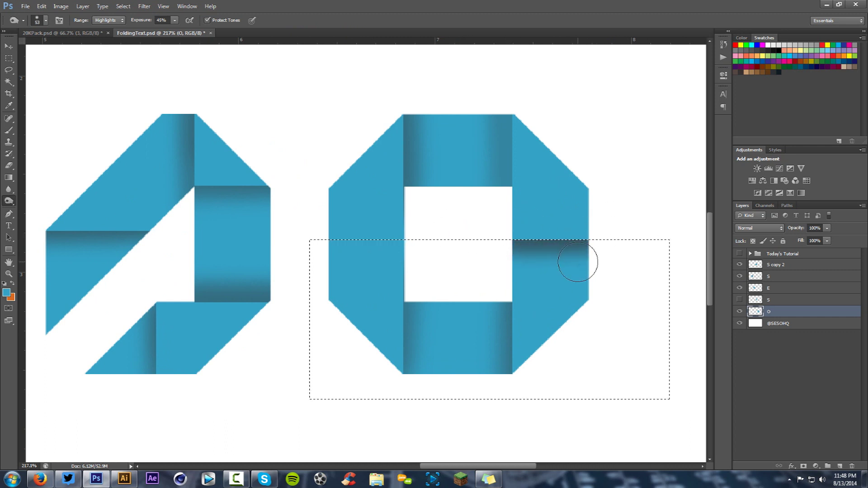
key("v")
left_click_drag(516, 272, 546, 291)
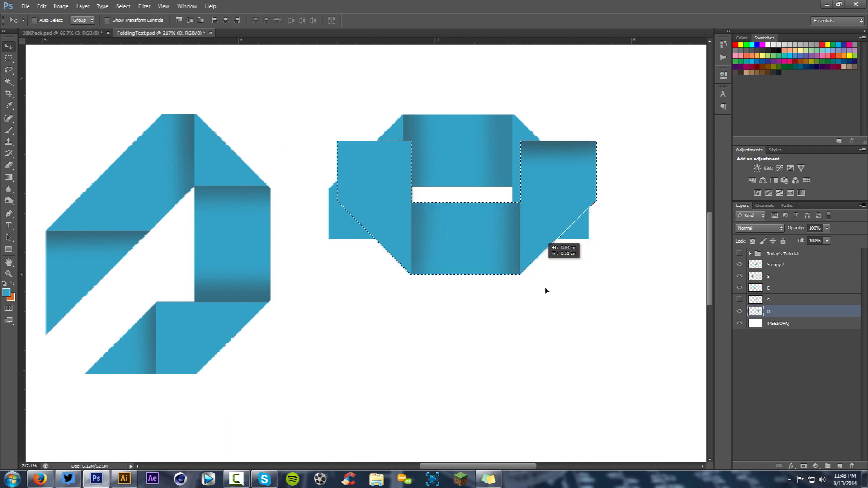
key("ctrl+z")
Replace the selection with the O's upper half, burn a shadow along the lower edge of its left side, and deselect.
key("ctrl+d")
key("m")
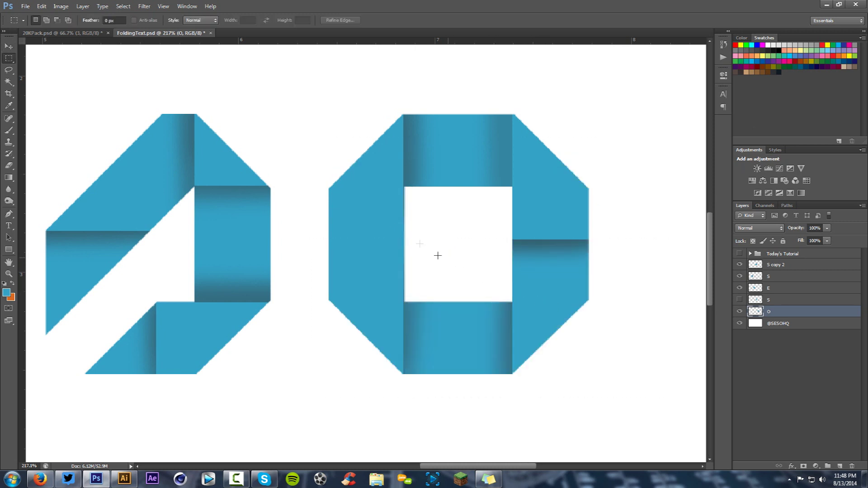
mouse_move(275, 95)
left_mouse_down()
mouse_move(494, 197)
mouse_move(642, 254)
mouse_move(643, 239)
left_mouse_up()
key("o")
mouse_move(343, 236)
left_mouse_down()
mouse_move(468, 239)
mouse_move(302, 235)
mouse_move(399, 242)
left_mouse_up()
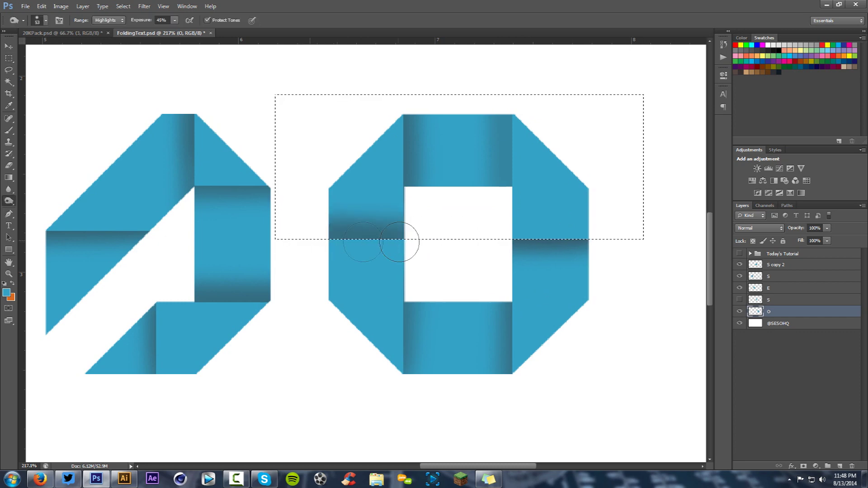
key("ctrl+d")
Hide all the letter layers and the Today's Tutorial group, keeping only the white background layer visible.
key("v")
key("ctrl+0")
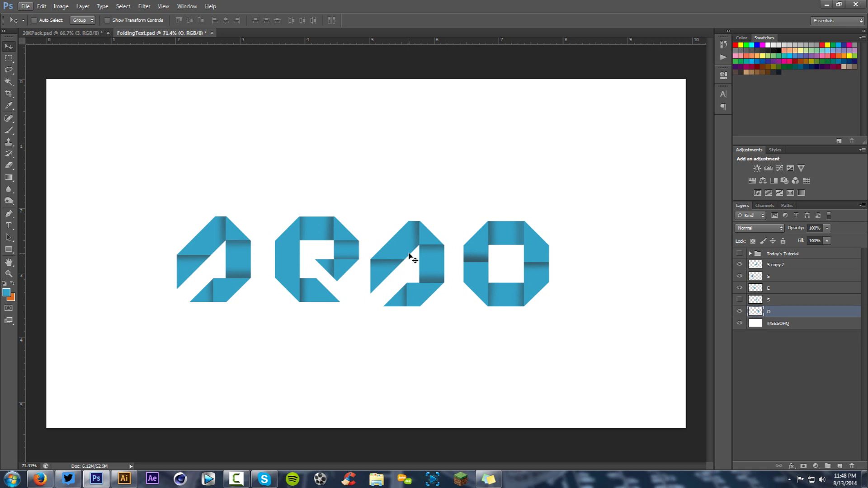
scroll(413, 259, "up", 3)
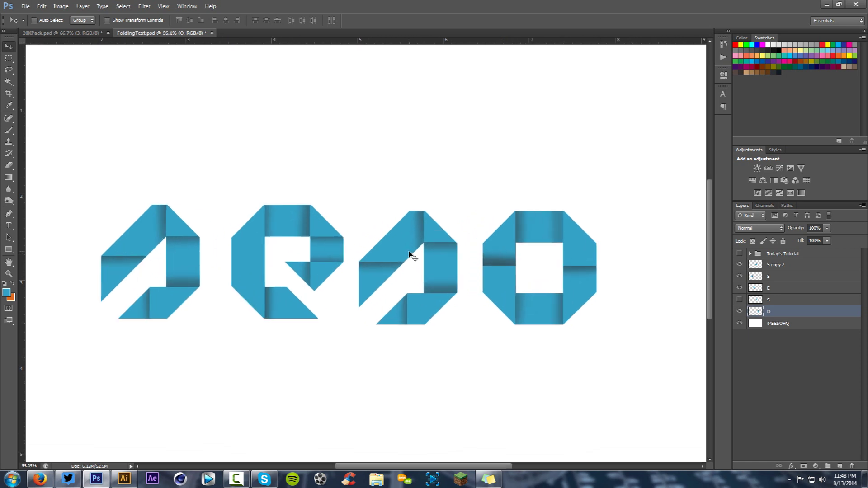
left_click_drag(417, 262, 426, 261)
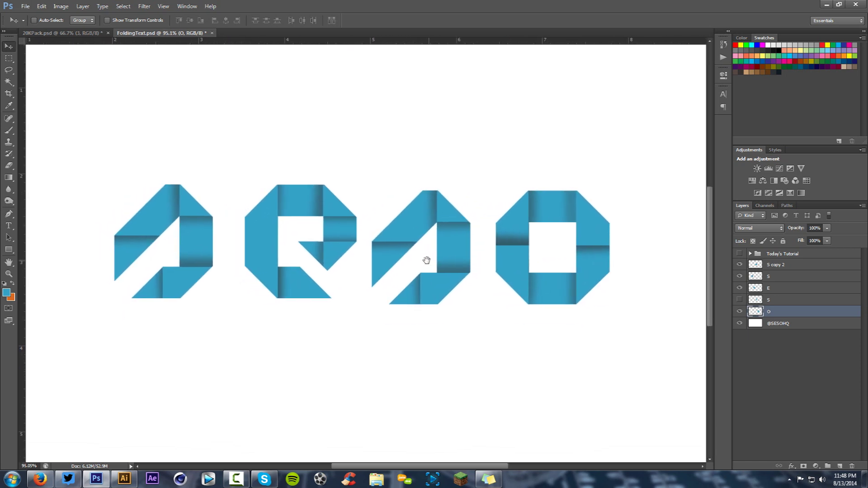
left_click(739, 311)
left_click(739, 254)
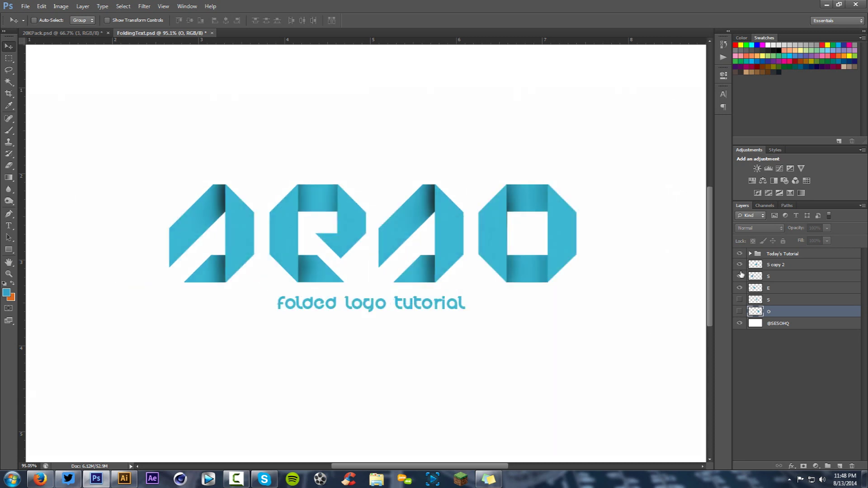
left_click_drag(742, 259, 740, 292)
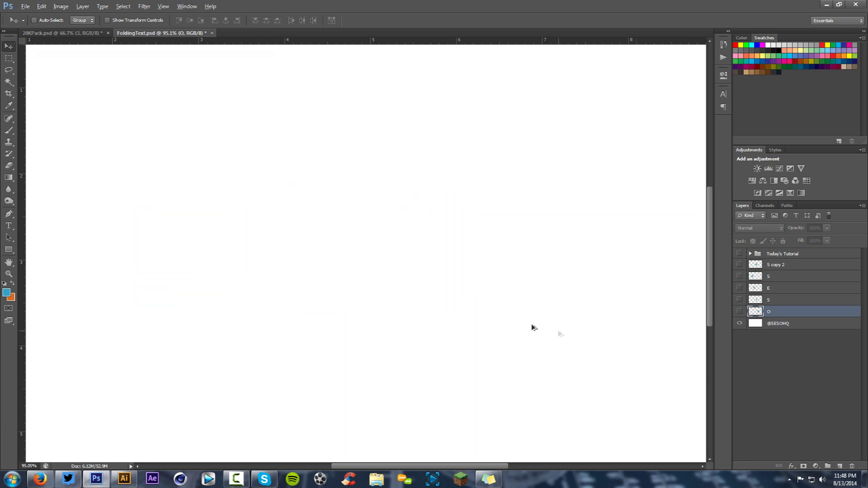
Place a vertical guide at the canvas centre and draw a closed right-triangle pen path against its left side.
scroll(533, 326, "down", 2)
left_click_drag(25, 128, 366, 117)
key("p")
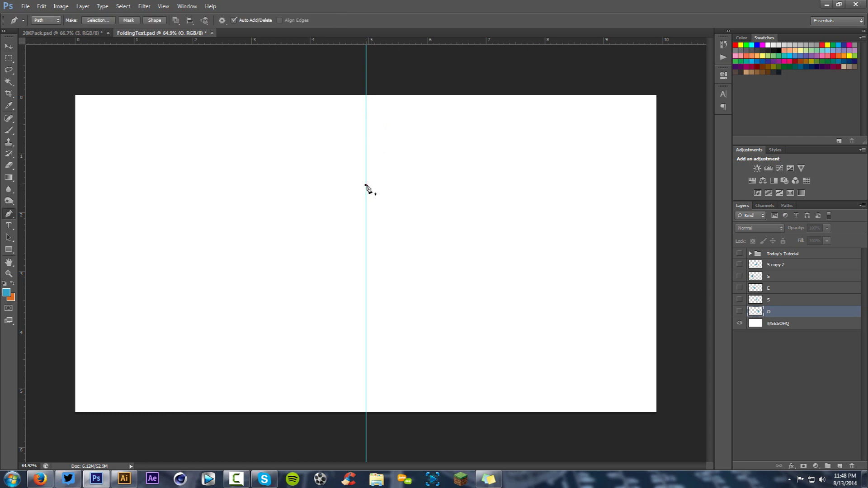
left_click(264, 316)
left_click(366, 316)
left_click(366, 186)
Create a new layer and fill the triangle path with blue #2e96c2.
right_click(418, 193)
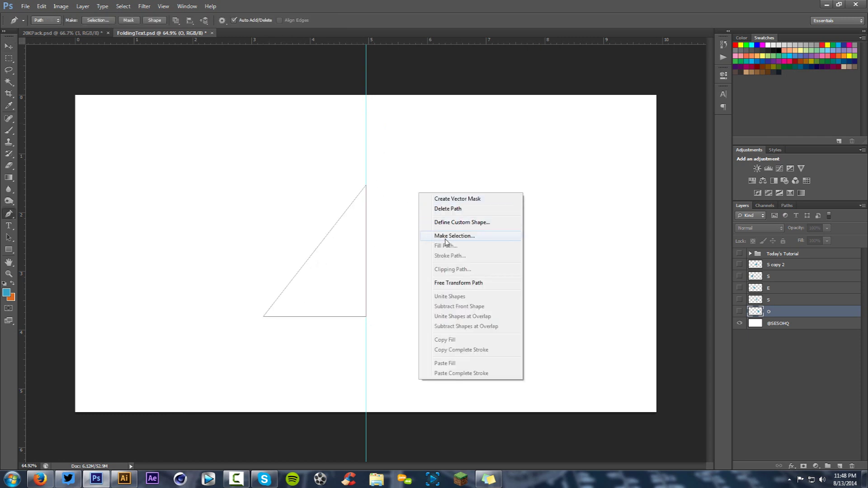
left_click(840, 466)
right_click(468, 204)
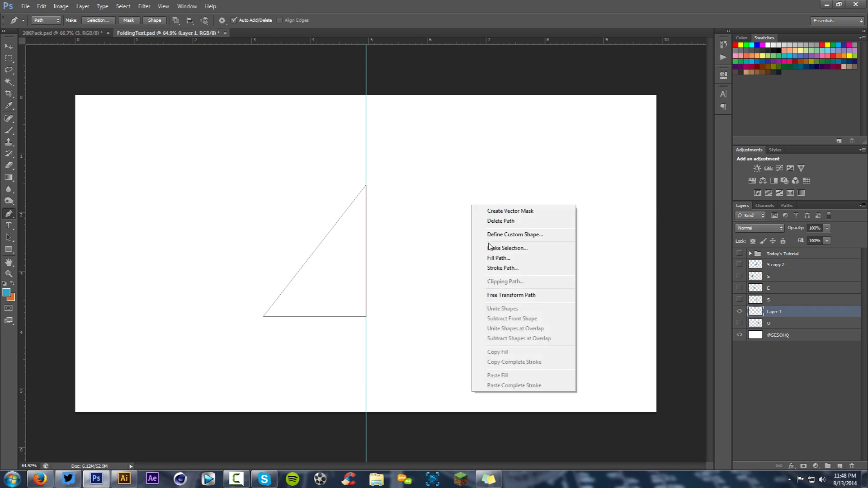
left_click(482, 257)
left_click(462, 199)
left_click(419, 218)
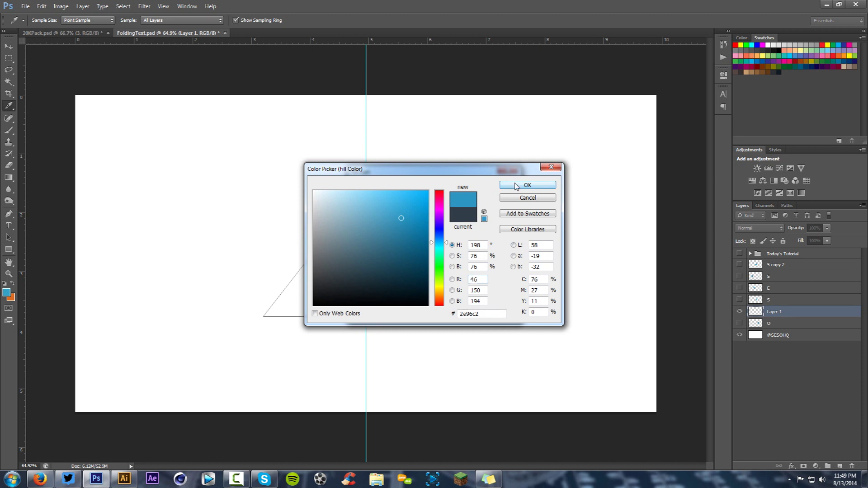
left_click(527, 185)
left_click(495, 191)
Delete the triangle path and hide the vertical guide.
right_click(461, 195)
left_click(485, 211)
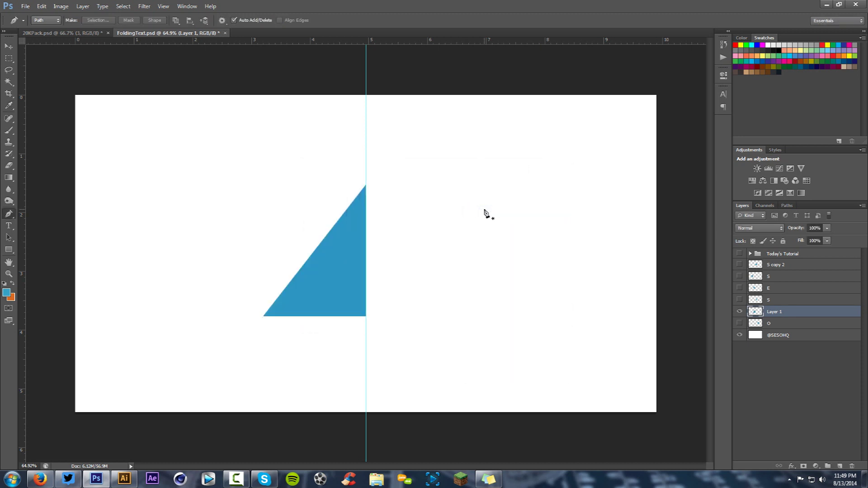
key("ctrl+semicolon")
left_click(353, 267)
key("ctrl+z")
key("v")
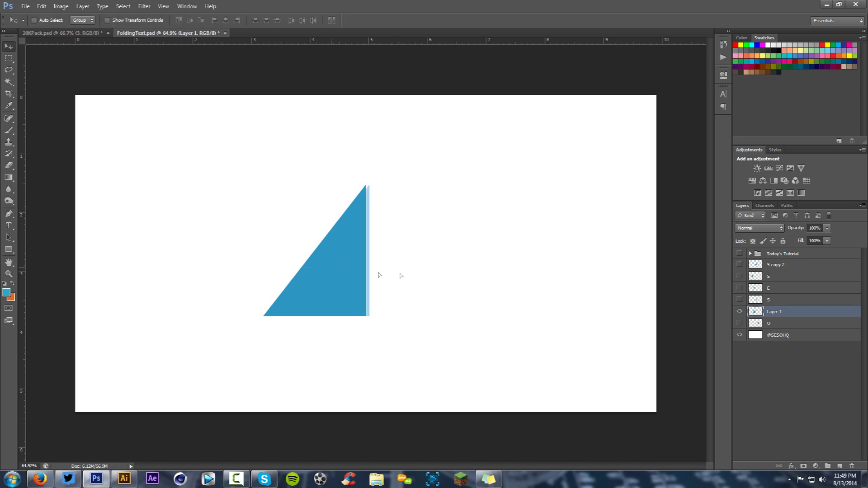
key("ctrl+t")
right_click(408, 272)
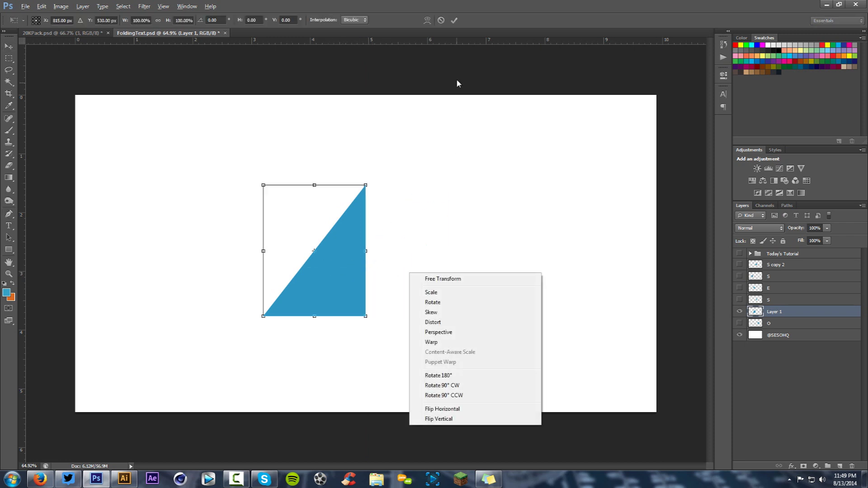
left_click(430, 137)
key("Return")
Duplicate the blue triangle, flip the copy horizontally, and move it so the two triangles overlap with their upper tips crossed.
left_click_drag(331, 275, 424, 273)
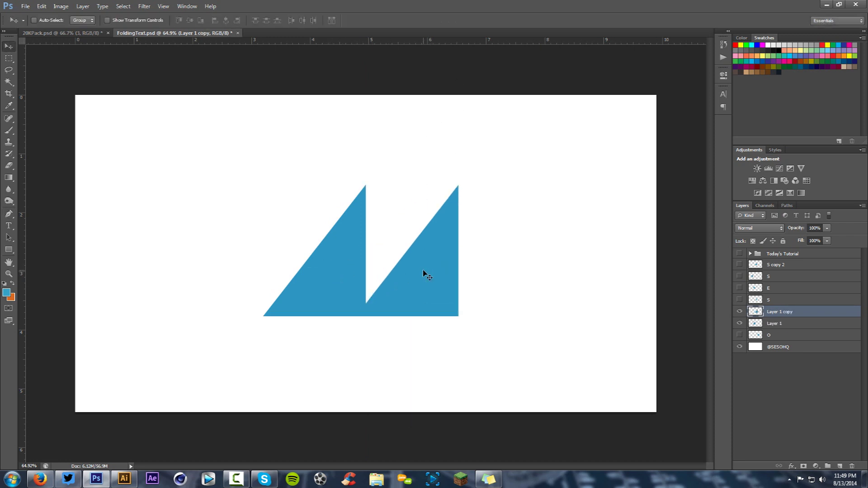
key("ctrl+t")
right_click(425, 272)
left_click(456, 407)
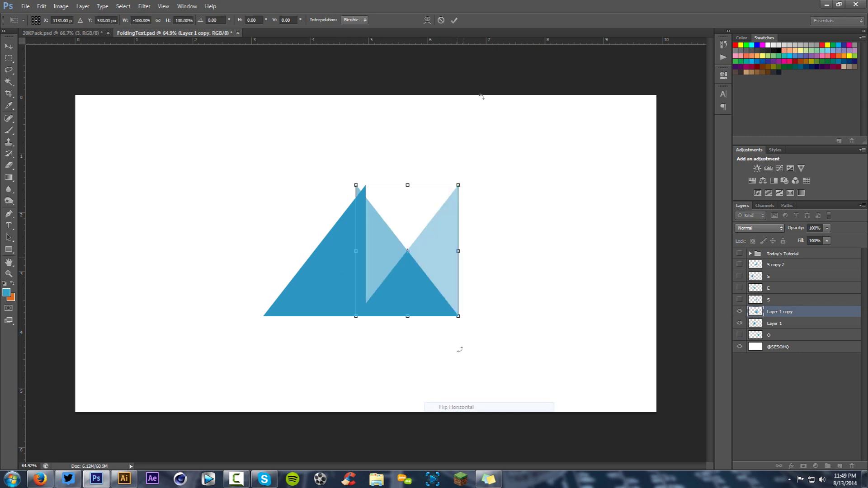
left_click(454, 20)
left_click_drag(340, 221, 398, 219)
Activate Layer 1 and select the empty area around its triangle with the Magic Wand.
left_click(778, 321, "shift")
scroll(458, 200, "up", 1)
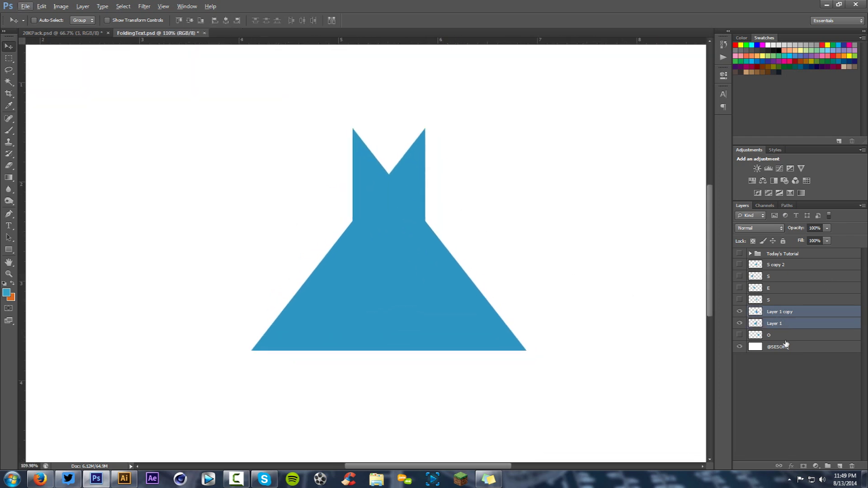
left_click(778, 323)
key("w")
left_click(436, 263)
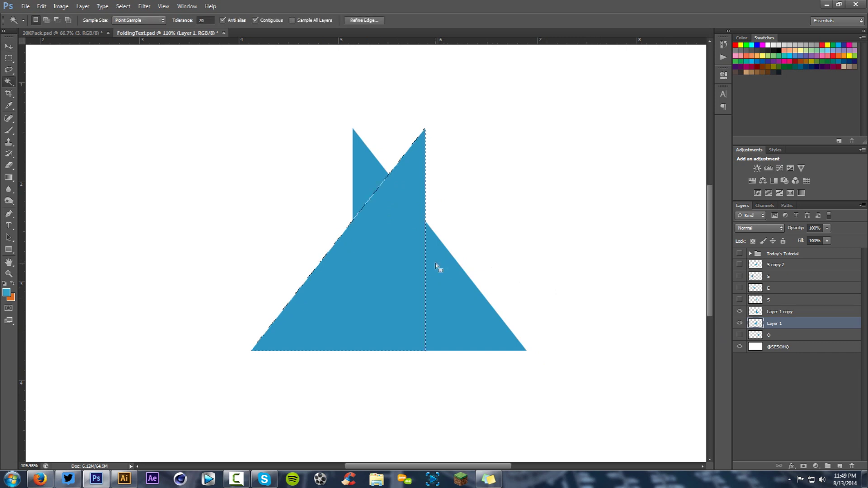
Try burning a shadow on the mirrored triangle along the first triangle's vertical edge, and undo it.
left_click(780, 312)
key("m")
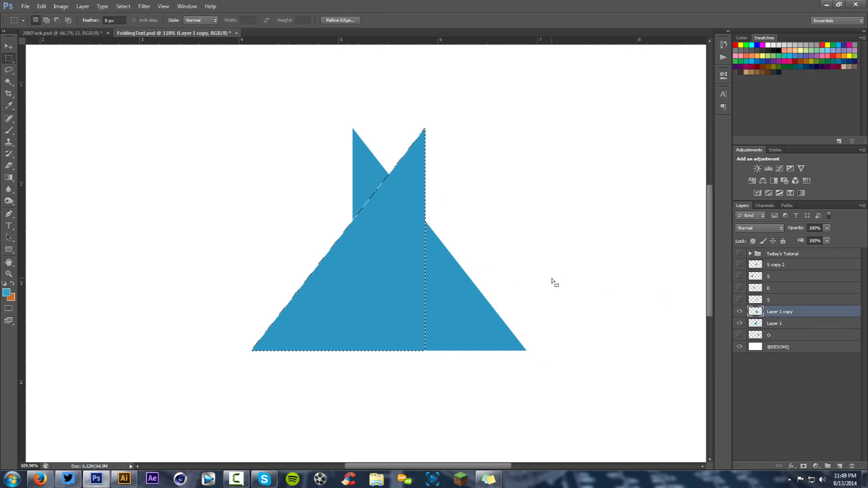
key("o")
mouse_move(438, 229)
left_mouse_down()
mouse_move(423, 270)
mouse_move(436, 349)
mouse_move(431, 261)
mouse_move(424, 343)
mouse_move(421, 218)
left_mouse_up()
key("ctrl+z")
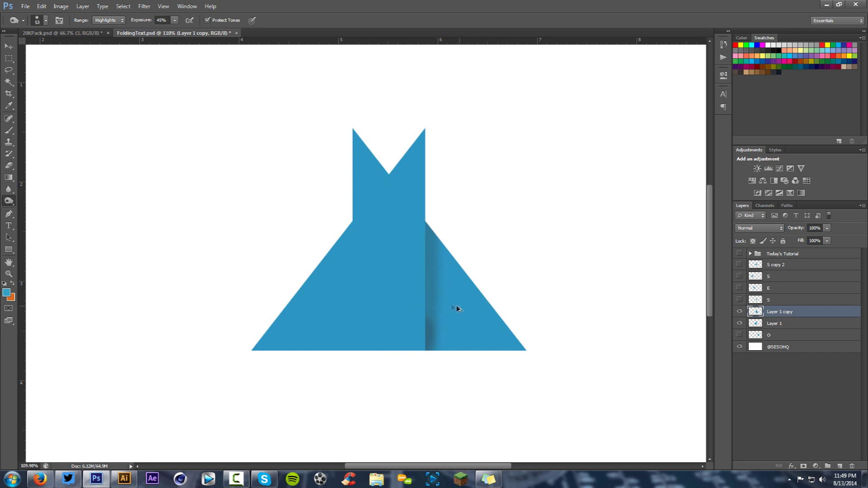
key("ctrl+z")
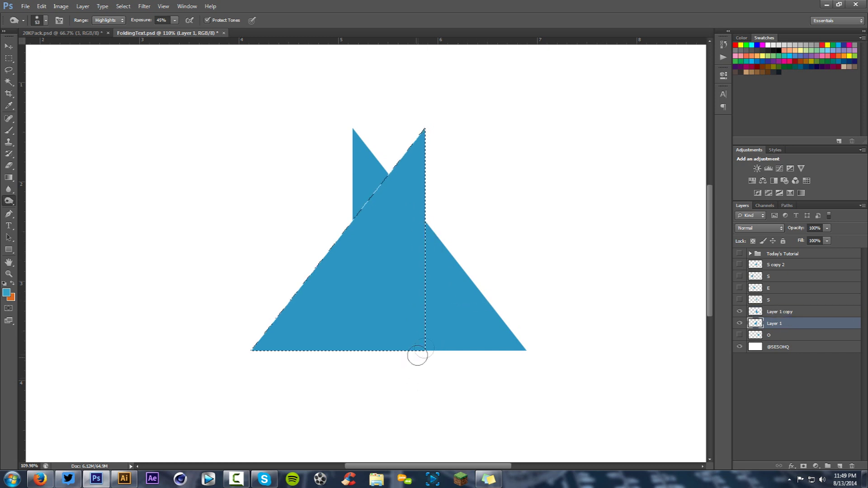
Burn a shadow on Layer 1 copy along the first triangle's vertical edge within the current selection, and deselect.
left_click(774, 312)
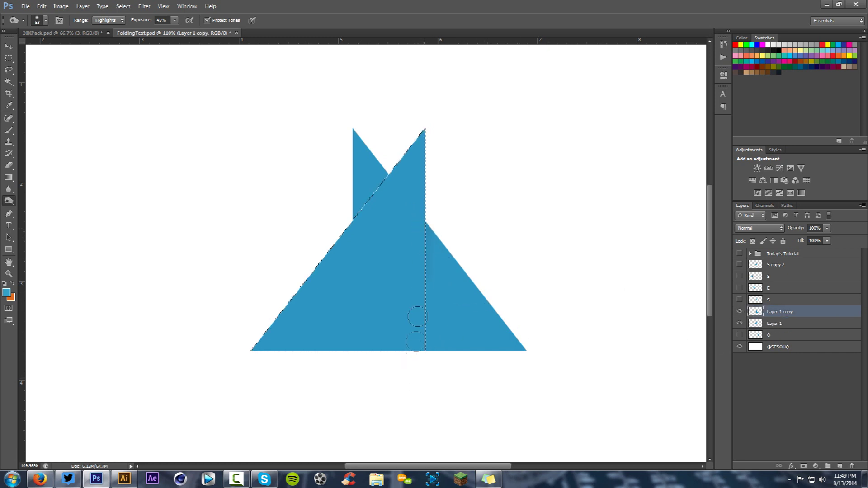
mouse_move(416, 353)
left_mouse_down()
mouse_move(423, 215)
mouse_move(438, 374)
mouse_move(425, 353)
mouse_move(418, 210)
left_mouse_up()
mouse_move(423, 306)
left_mouse_down()
mouse_move(423, 291)
mouse_move(417, 358)
left_mouse_up()
key("ctrl+d")
key("v")
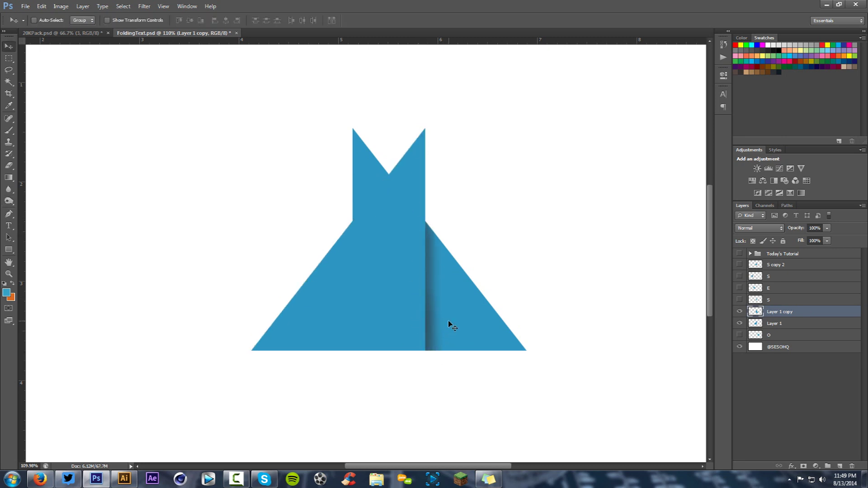
Marquee-select the shape's upper part down to the diagonal sides' crossing level, burn a shadow on Layer 1 copy along its lower border, and deselect.
scroll(388, 295, "up", 3)
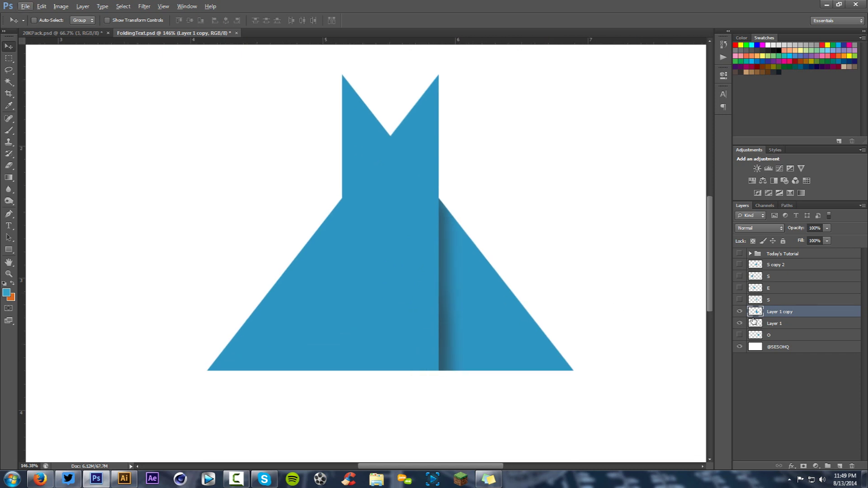
key("m")
left_click_drag(297, 62, 499, 197)
left_click(772, 324)
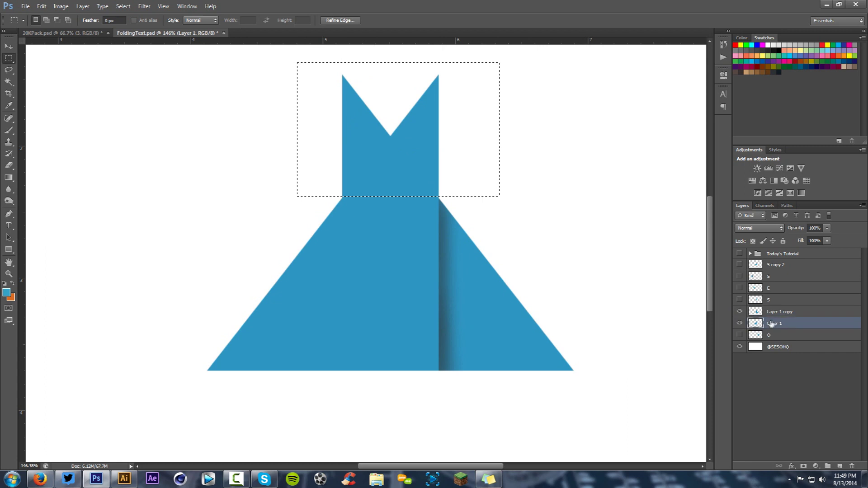
key("o")
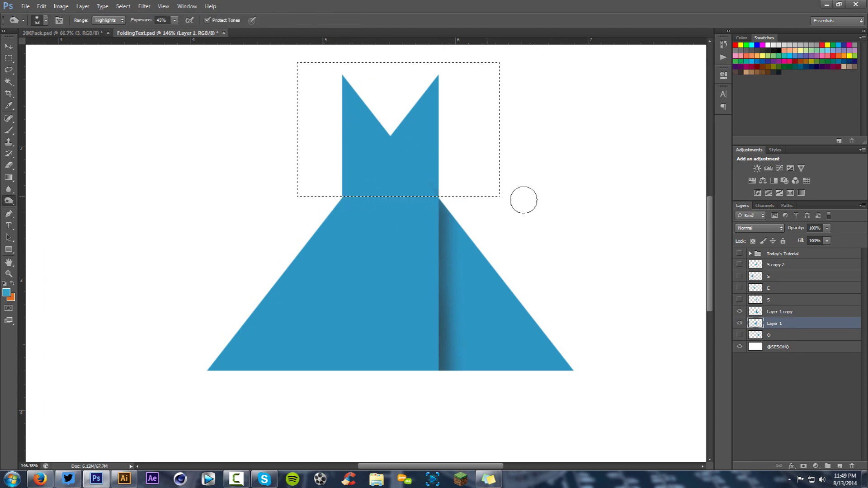
left_click(783, 312)
mouse_move(326, 191)
left_mouse_down()
mouse_move(412, 201)
mouse_move(316, 198)
mouse_move(452, 208)
mouse_move(310, 193)
left_mouse_up()
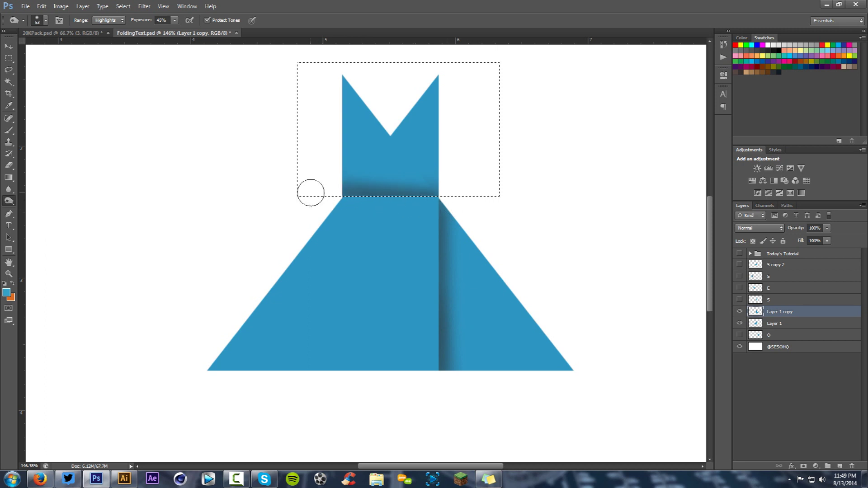
key("ctrl+d")
Marquee-select the area left of the mirrored triangle's vertical edge, covering the left flap down past its base.
key("m")
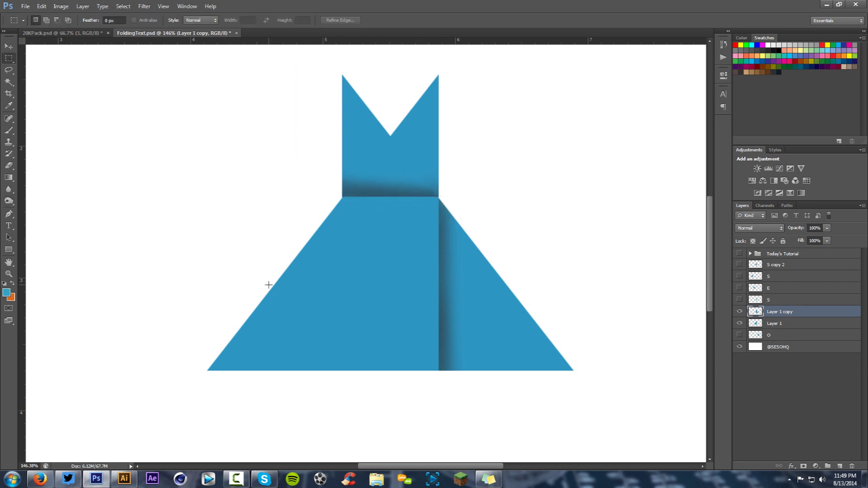
left_click_drag(162, 148, 352, 394)
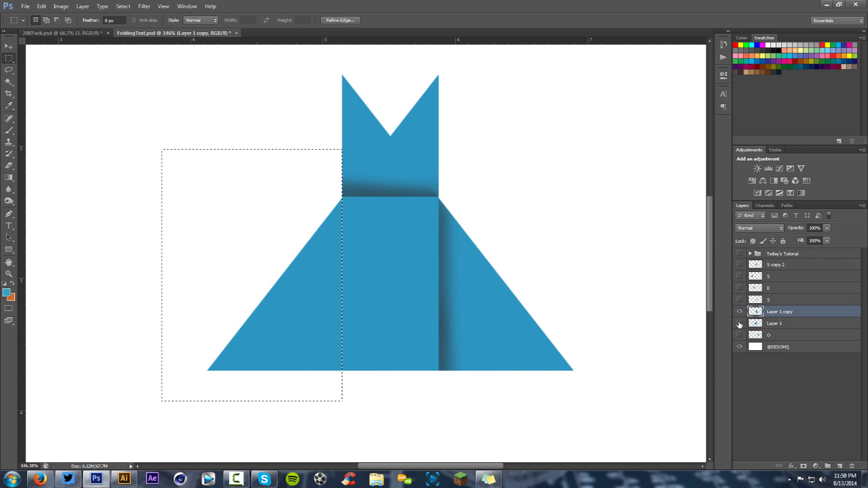
Try burning a shadow on Layer 1 along the left flap's vertical fold, and undo it.
left_click(769, 324)
key("o")
left_click_drag(348, 202, 346, 189)
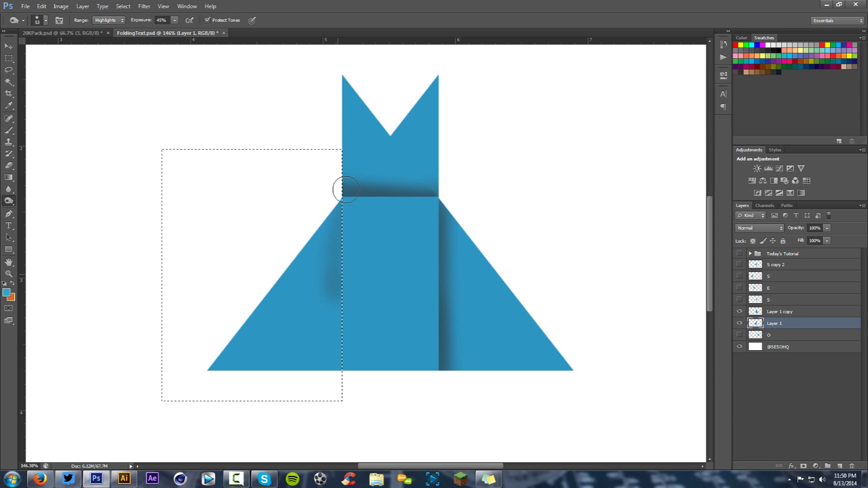
key("ctrl+z")
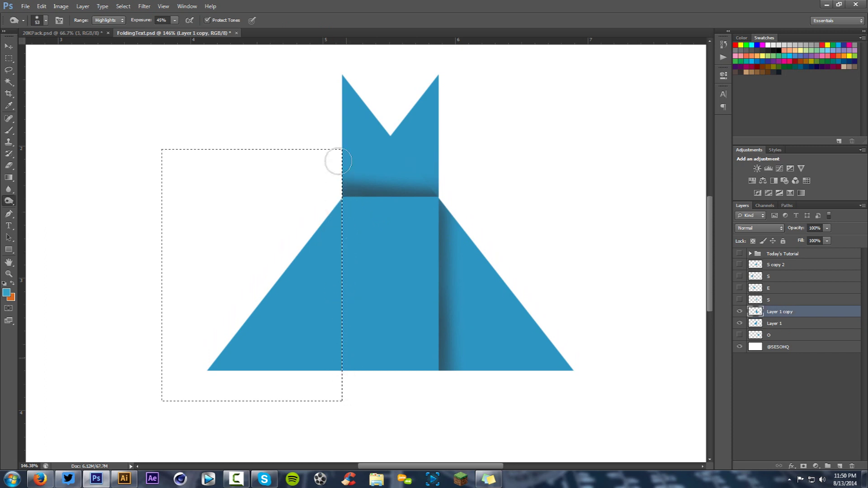
Toggle Layer 1 copy's visibility to check it, burn the left flap's shadow on Layer 1 along the full vertical fold, and deselect.
left_click(739, 312)
left_click(740, 312)
left_click(786, 323)
mouse_move(341, 201)
left_mouse_down()
mouse_move(345, 381)
mouse_move(348, 159)
left_mouse_up()
key("ctrl+d")
key("m")
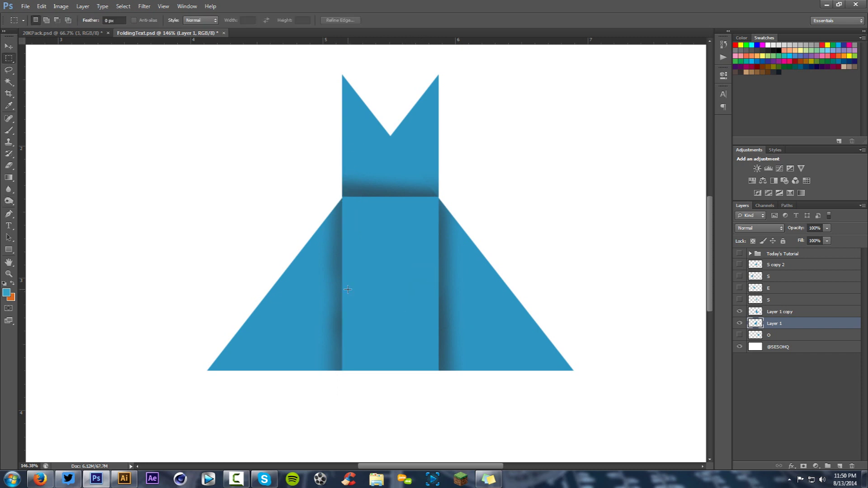
Marquee-select the two upper tips down to the notch, burn a shadow on Layer 1 copy along the selection's lower border, and deselect.
key("ctrl+1")
key("ctrl+0")
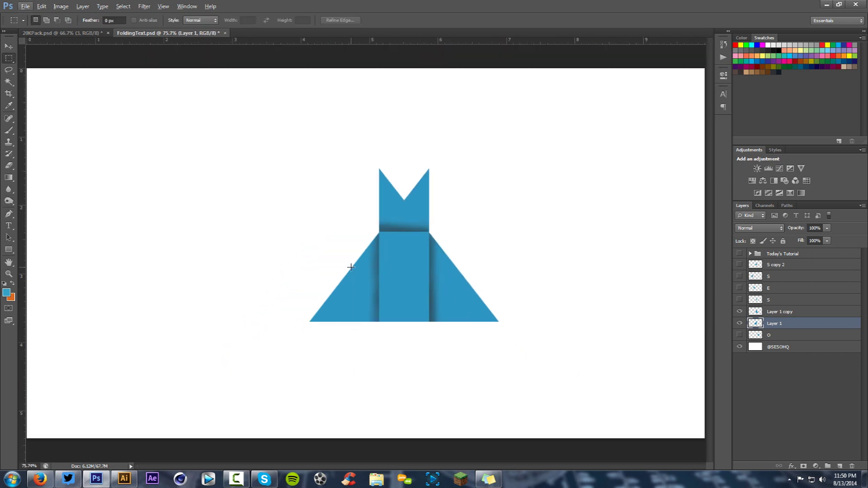
scroll(351, 267, "up", 3)
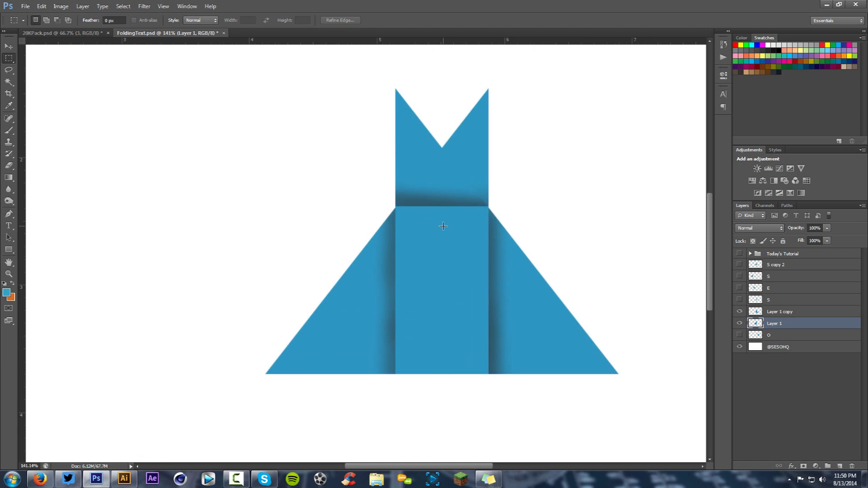
left_click_drag(346, 63, 544, 148)
key("o")
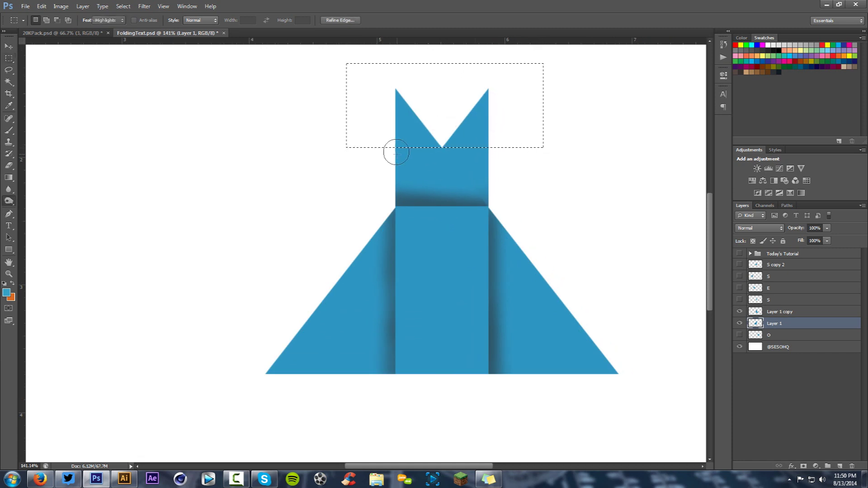
left_click(795, 312)
mouse_move(397, 145)
left_mouse_down()
mouse_move(410, 147)
mouse_move(398, 154)
mouse_move(477, 141)
left_mouse_up()
key("ctrl+d")
scroll(583, 172, "down", 5)
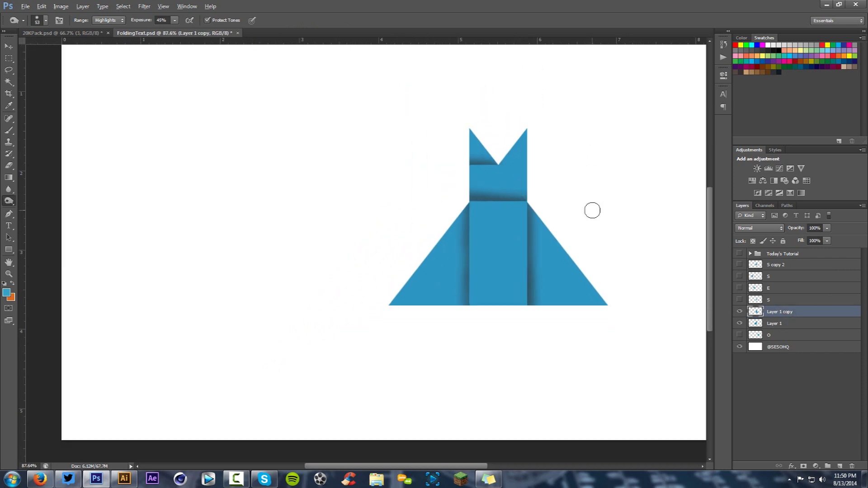
scroll(593, 210, "down", 1)
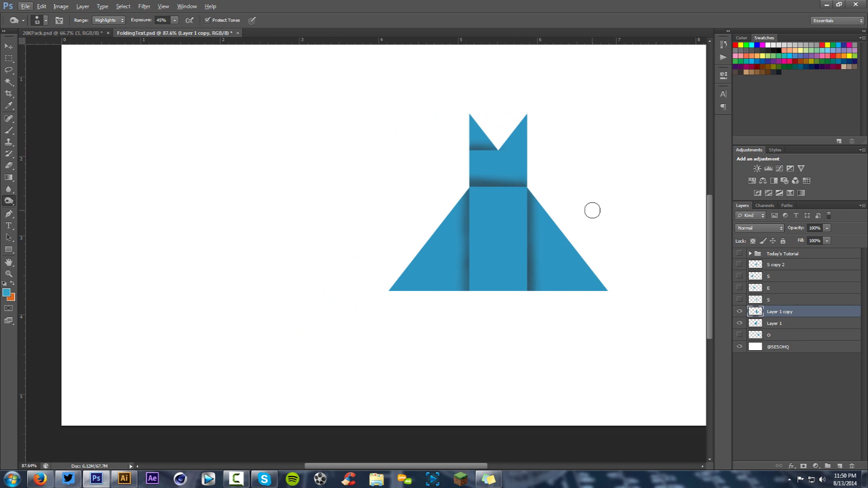
key("super")
key("super")
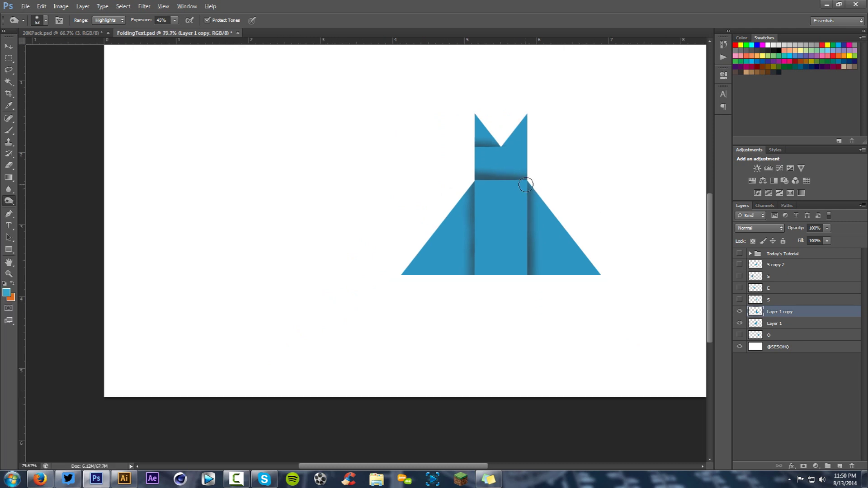
scroll(479, 213, "down", 3)
scroll(375, 267, "up", 1)
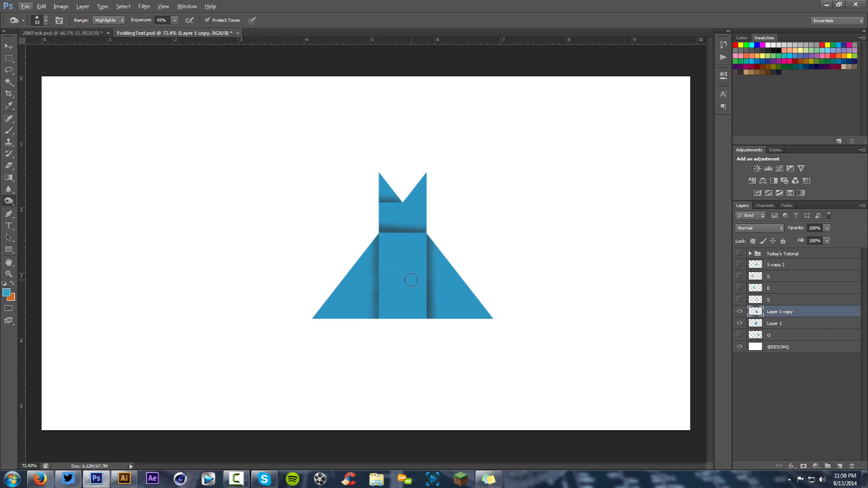
key("alt+v")
key("Escape")
key("v")
scroll(456, 239, "up", 3)
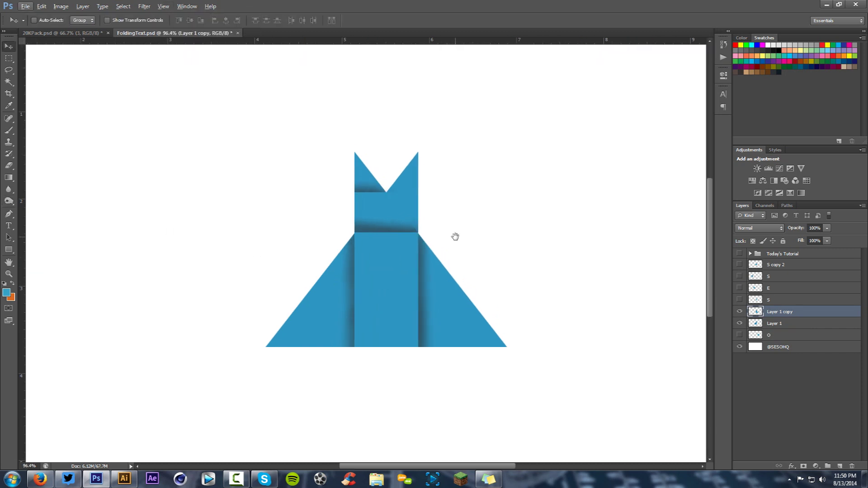
Try burning a horizontal shadow on Layer 1 copy inside a marquee over the shape's lower half, undo it, and deselect.
key("o")
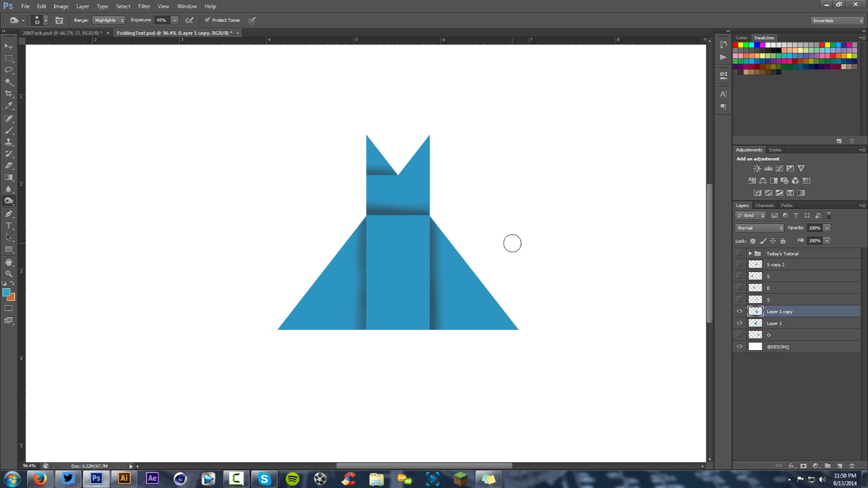
key("m")
left_click_drag(236, 278, 589, 369)
key("o")
left_click_drag(364, 284, 470, 285)
key("ctrl+z")
left_click(809, 323)
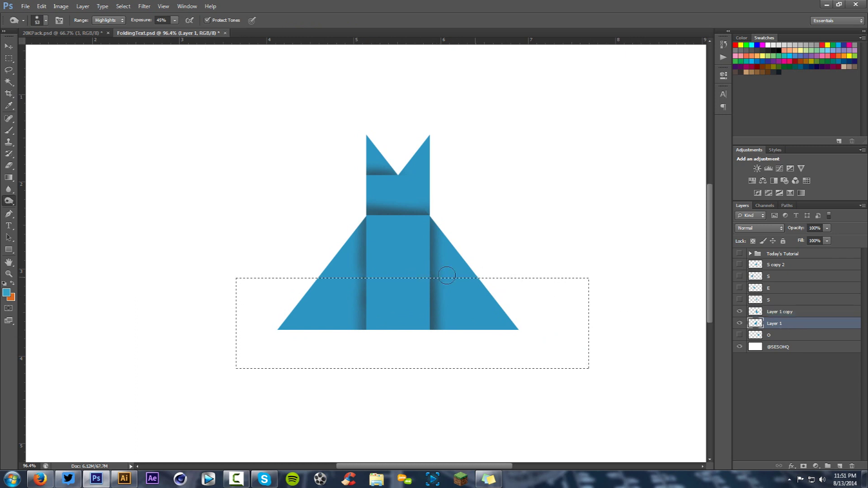
key("ctrl+d")
key("v")
scroll(438, 243, "down", 1)
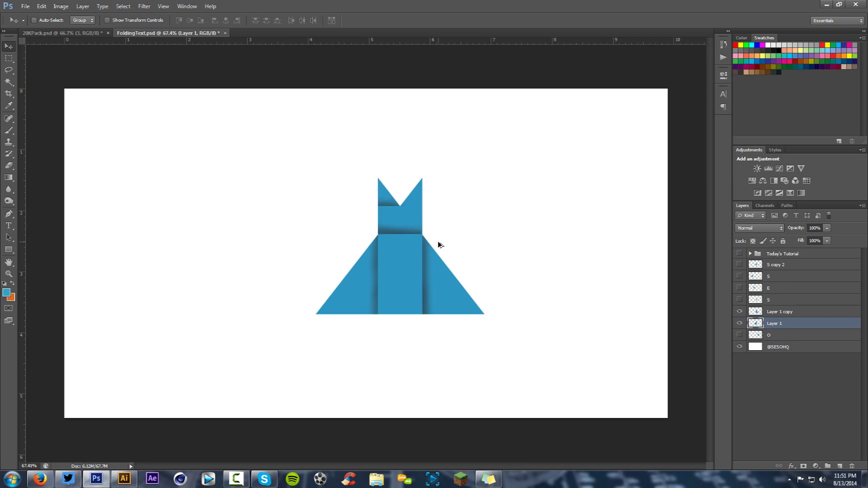
scroll(439, 242, "up", 1)
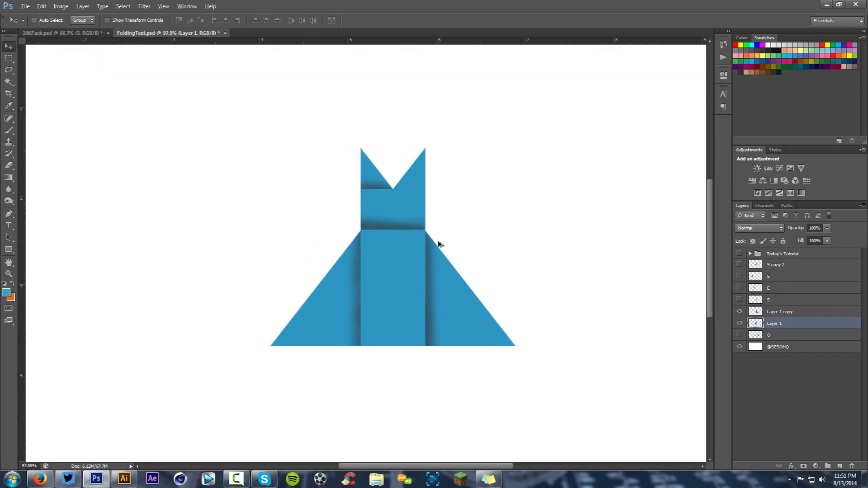